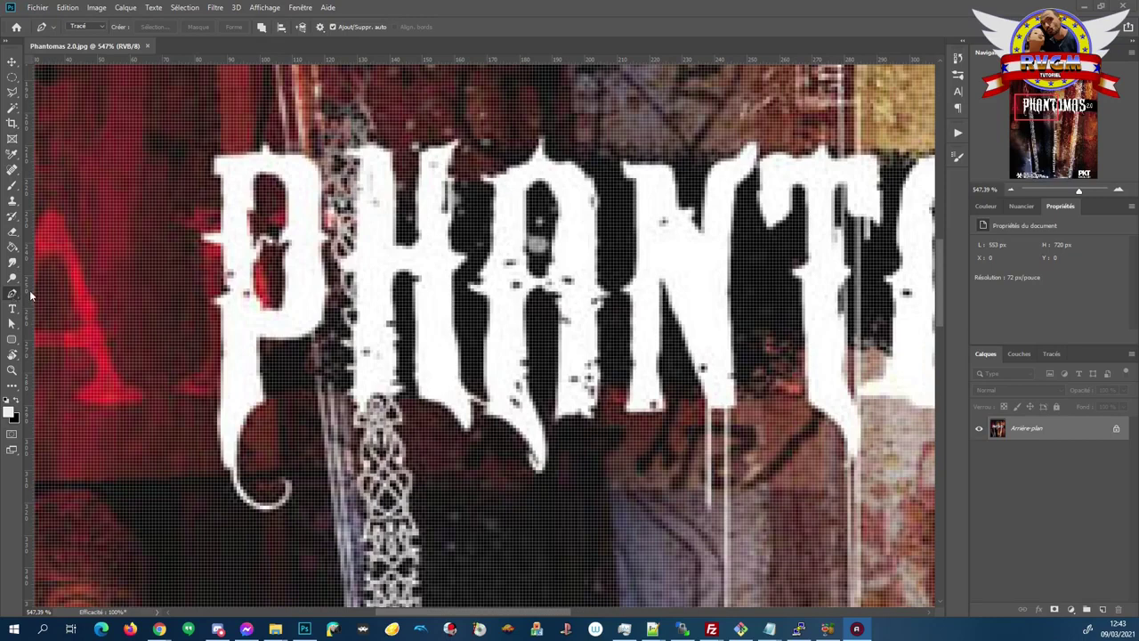
Select the standard Pen tool (Outil Plume) from the pen tool group
{"action": "left_click", "coordinate": [12, 294]}
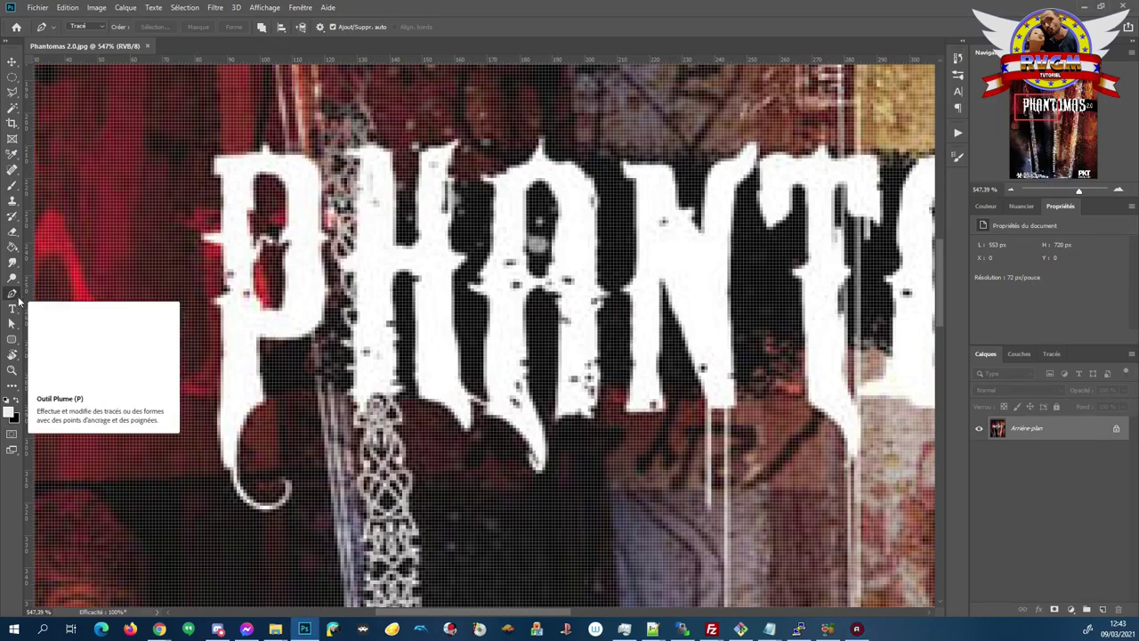
{"action": "right_click", "coordinate": [18, 300]}
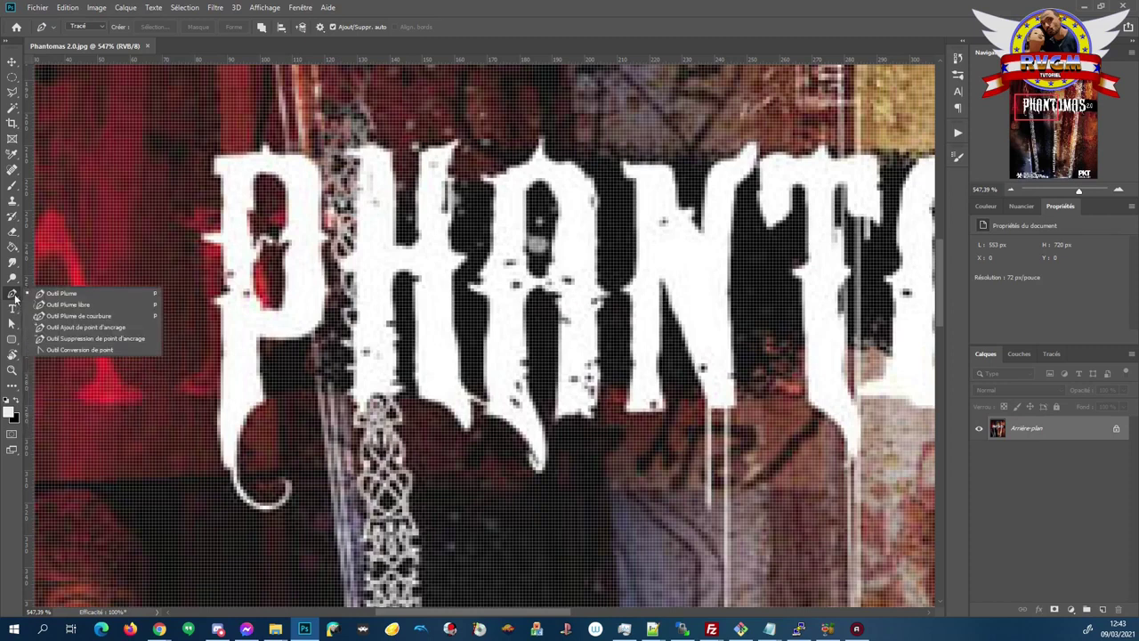
{"action": "left_click", "coordinate": [16, 299]}
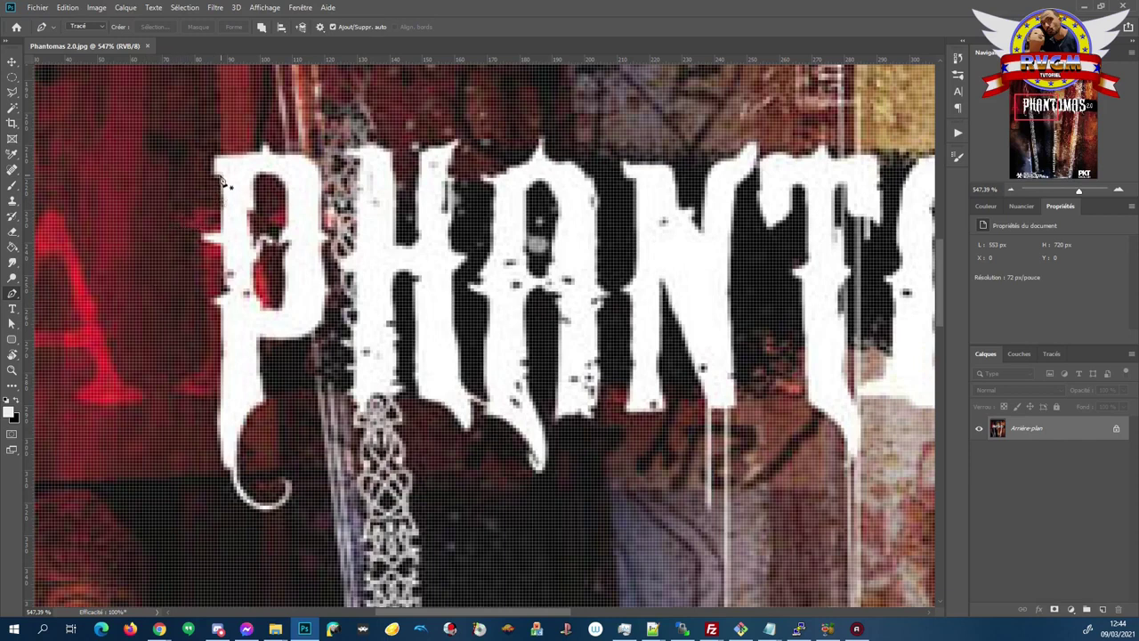
Place the first pen anchors at the P's top-left corner and left edge, undoing a misplaced point
{"action": "left_click", "coordinate": [220, 177]}
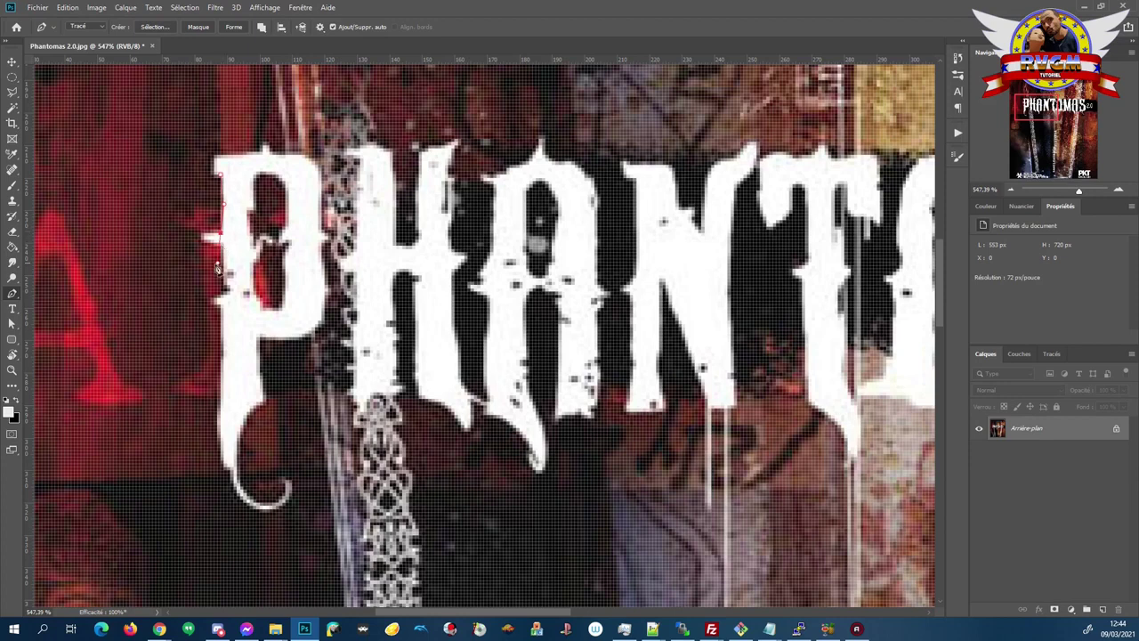
{"action": "left_click", "coordinate": [217, 263]}
{"action": "key", "text": "ctrl+z"}
Resume the path and add anchors down the P's left stem, curving into the curl's start
{"action": "left_click", "coordinate": [222, 238], "text": "alt"}
{"action": "left_click", "coordinate": [196, 234]}
{"action": "left_click", "coordinate": [224, 242]}
{"action": "left_click", "coordinate": [223, 273]}
{"action": "left_click", "coordinate": [223, 286]}
{"action": "left_click", "coordinate": [219, 301]}
{"action": "left_click_drag", "start_coordinate": [227, 306], "coordinate": [222, 308]}
{"action": "left_click_drag", "start_coordinate": [226, 357], "coordinate": [216, 409]}
{"action": "left_click_drag", "start_coordinate": [224, 463], "coordinate": [237, 488]}
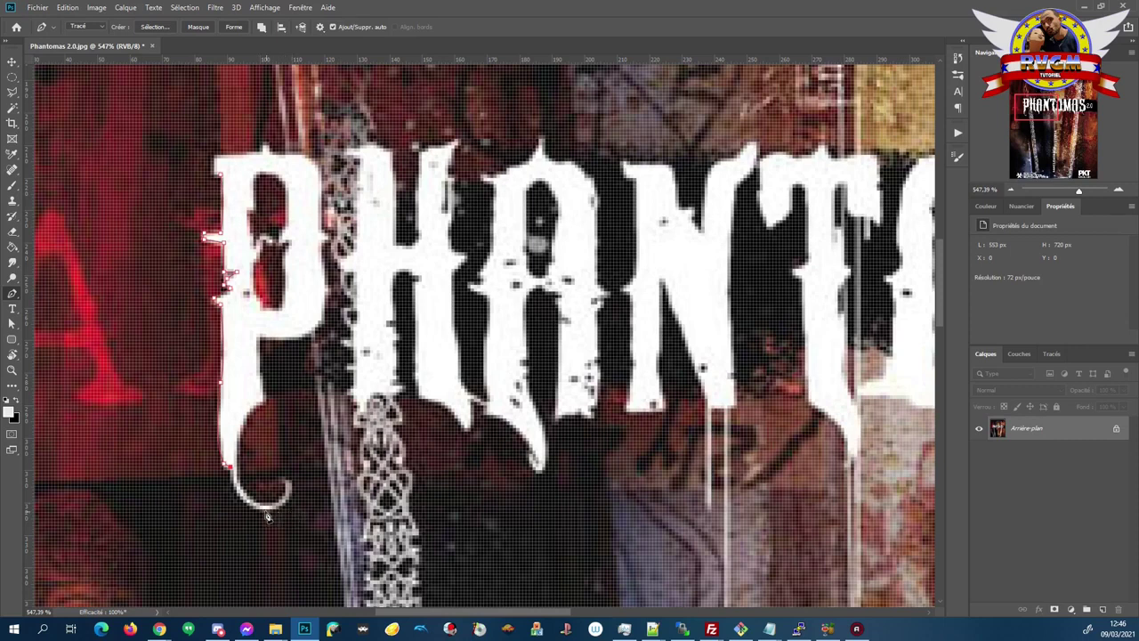
Trace around the P's curled tail with smooth anchors, breaking and adjusting handles to fit
{"action": "left_click_drag", "start_coordinate": [267, 511], "coordinate": [300, 509]}
{"action": "left_click", "coordinate": [267, 514]}
{"action": "mouse_move", "coordinate": [294, 503]}
{"action": "left_mouse_down"}
{"action": "mouse_move", "coordinate": [277, 451]}
{"action": "mouse_move", "coordinate": [294, 494]}
{"action": "mouse_move", "coordinate": [296, 470]}
{"action": "left_mouse_up"}
{"action": "left_click_drag", "start_coordinate": [287, 515], "coordinate": [285, 518]}
{"action": "left_click_drag", "start_coordinate": [287, 488], "coordinate": [283, 486]}
{"action": "left_click_drag", "start_coordinate": [284, 486], "coordinate": [290, 483]}
{"action": "left_click_drag", "start_coordinate": [267, 507], "coordinate": [245, 500]}
Carry the path along the curl's inner edge and back up the stem
{"action": "left_click_drag", "start_coordinate": [267, 405], "coordinate": [293, 391]}
{"action": "left_click", "coordinate": [266, 399], "text": "alt"}
{"action": "left_click_drag", "start_coordinate": [259, 334], "coordinate": [267, 316]}
Trace beneath the P's bowl and up its right edge with corner and curved anchors
{"action": "left_click", "coordinate": [259, 336], "text": "alt"}
{"action": "mouse_move", "coordinate": [292, 337]}
{"action": "left_mouse_down"}
{"action": "mouse_move", "coordinate": [312, 339]}
{"action": "mouse_move", "coordinate": [294, 342]}
{"action": "left_mouse_up"}
{"action": "mouse_move", "coordinate": [326, 306]}
{"action": "left_mouse_down"}
{"action": "mouse_move", "coordinate": [327, 268]}
{"action": "mouse_move", "coordinate": [327, 307]}
{"action": "left_mouse_up"}
{"action": "left_click", "coordinate": [324, 293]}
{"action": "left_click", "coordinate": [318, 241]}
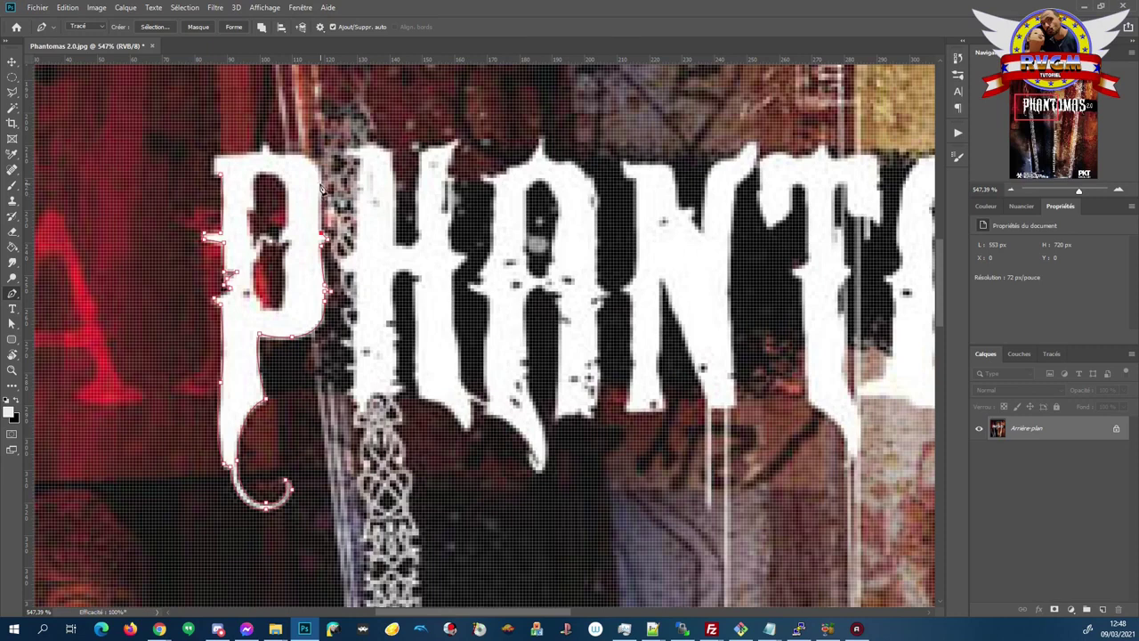
Curve the path over the P's top and back to the top-left starting corner
{"action": "left_click_drag", "start_coordinate": [322, 185], "coordinate": [325, 198]}
{"action": "left_click_drag", "start_coordinate": [299, 155], "coordinate": [274, 153]}
{"action": "left_click", "coordinate": [267, 147]}
{"action": "left_click", "coordinate": [215, 160]}
Add a horizontal guide at the letters' top edge, then Ctrl-drag it back off the image
{"action": "left_click_drag", "start_coordinate": [363, 61], "coordinate": [361, 159]}
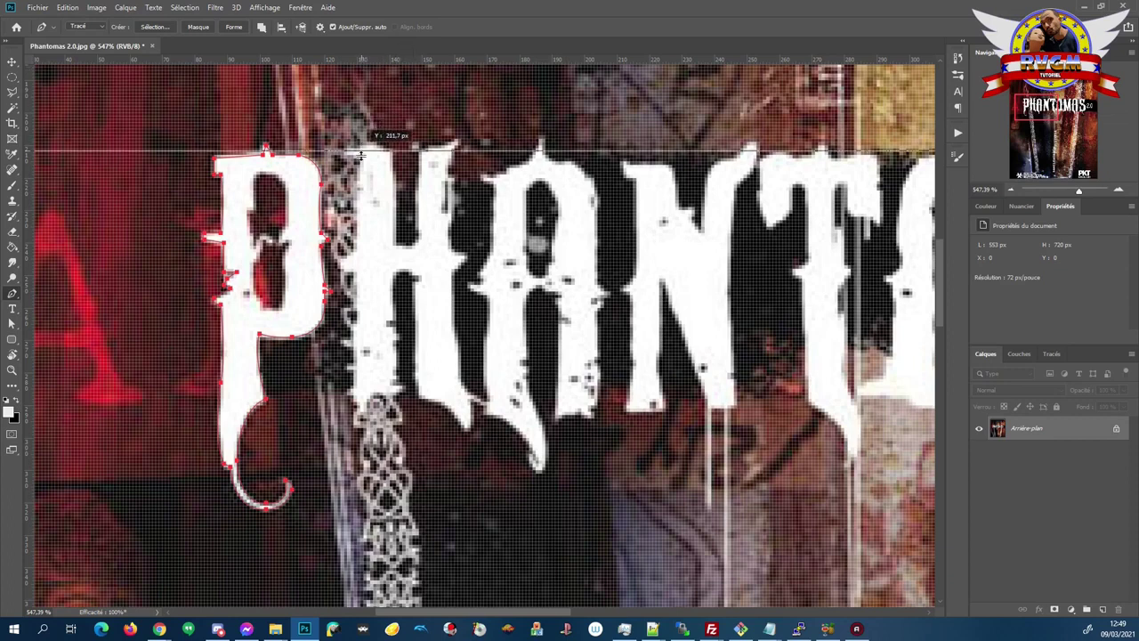
{"action": "left_click_drag", "start_coordinate": [361, 158], "coordinate": [360, 159]}
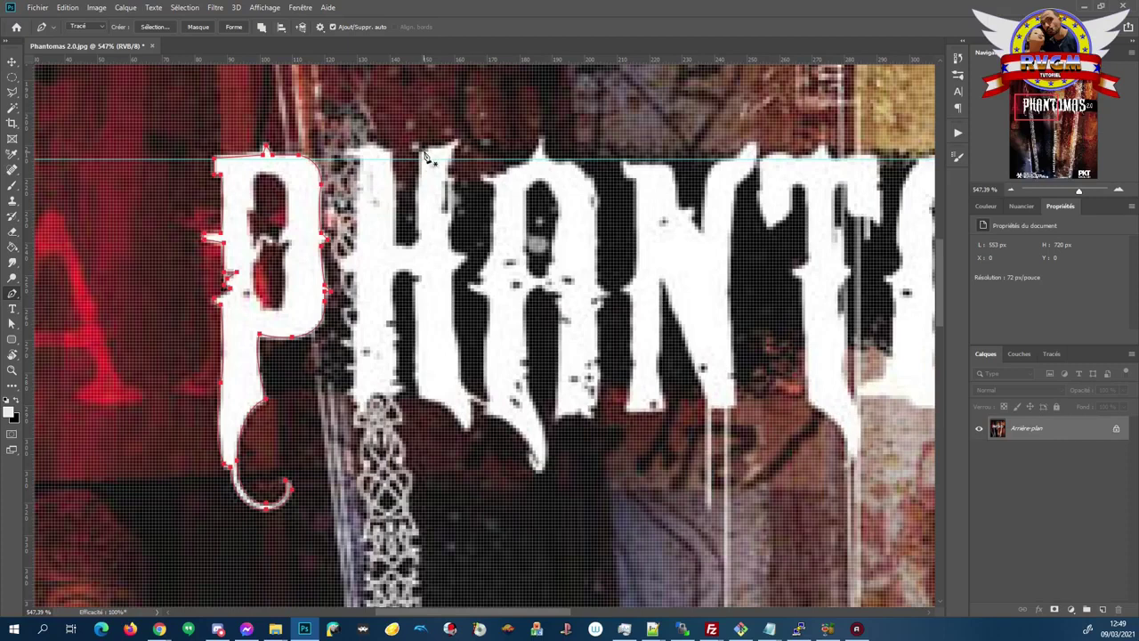
{"action": "key", "text": "ctrl"}
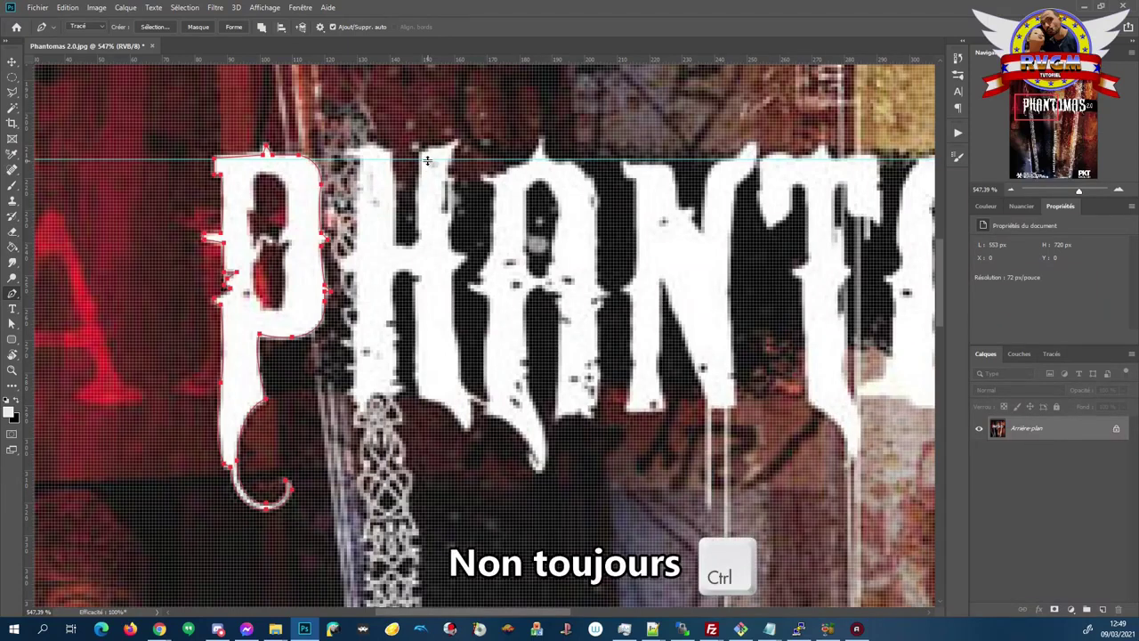
{"action": "left_click_drag", "start_coordinate": [428, 160], "coordinate": [438, 62]}
{"action": "left_click_drag", "start_coordinate": [437, 61], "coordinate": [438, 59]}
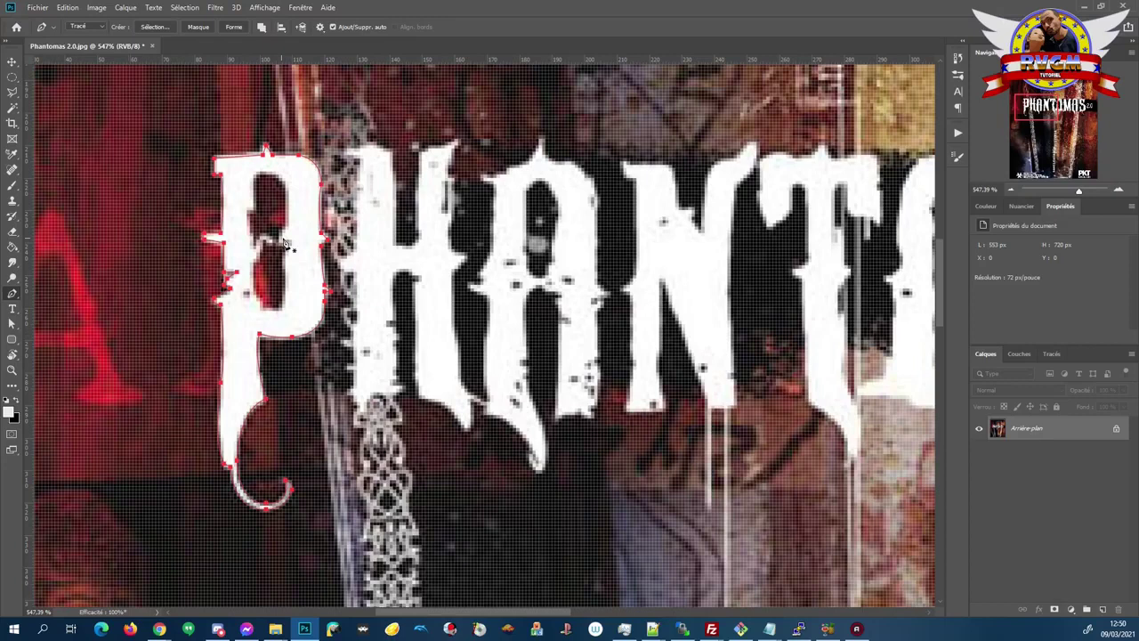
Convert the Tracé de travail path into a new selection with 0 px feather radius
{"action": "left_click", "coordinate": [1049, 354]}
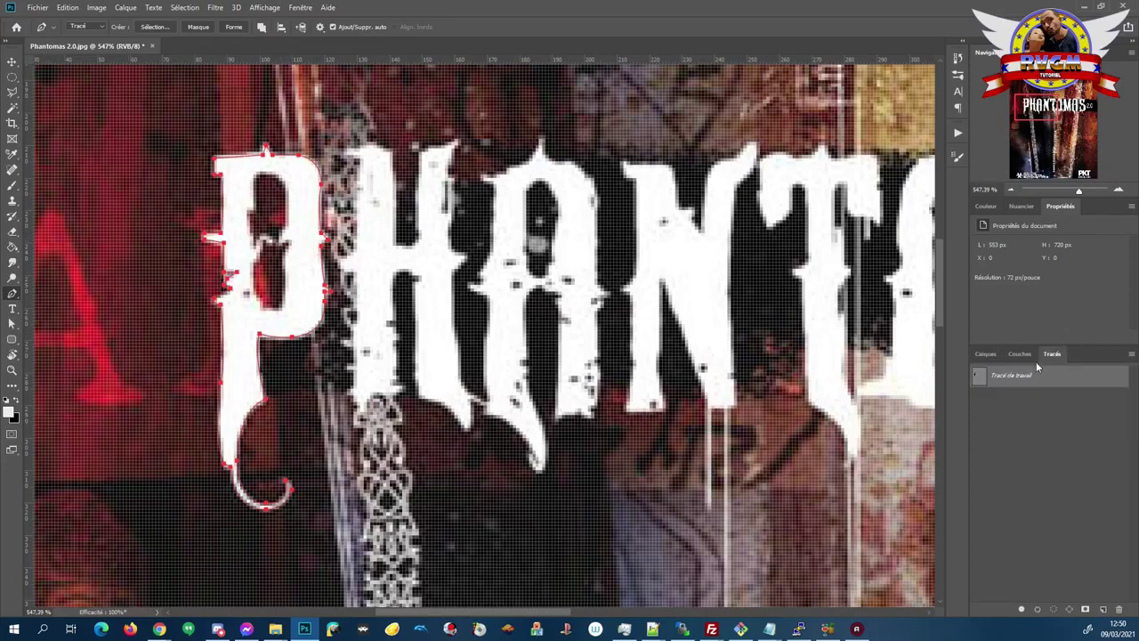
{"action": "right_click", "coordinate": [1048, 375]}
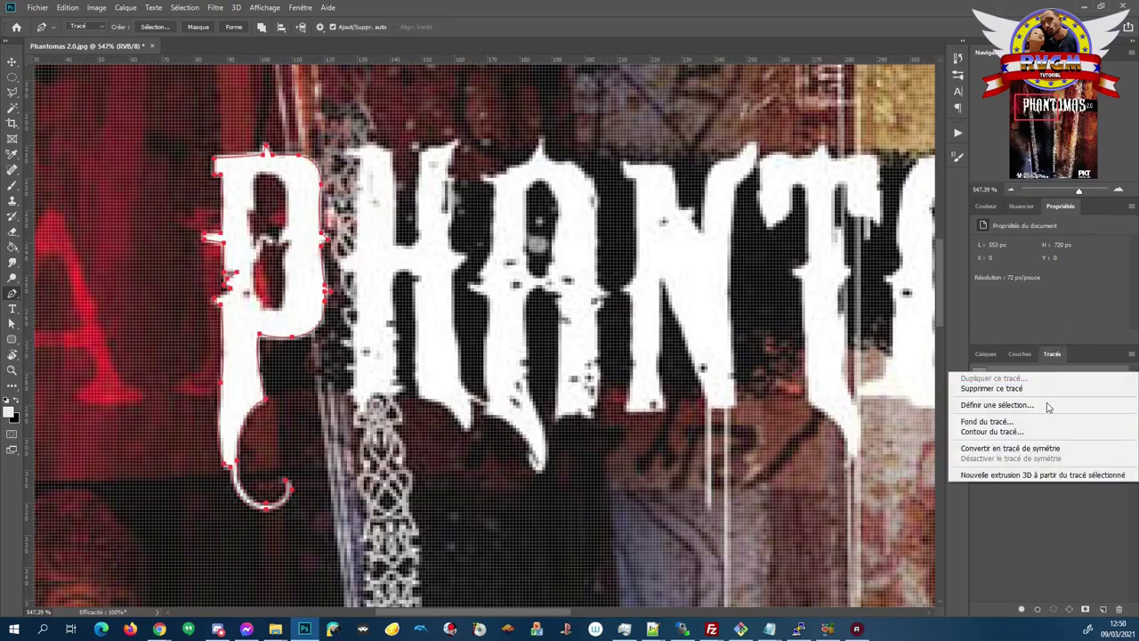
{"action": "left_click", "coordinate": [1048, 404]}
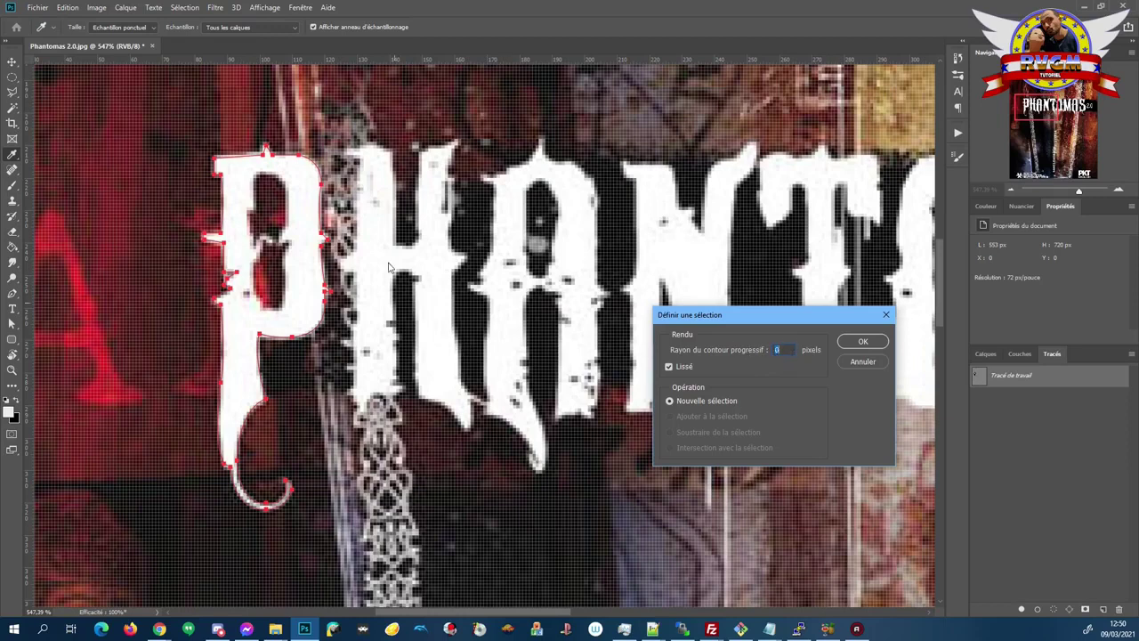
{"action": "left_click", "coordinate": [850, 343]}
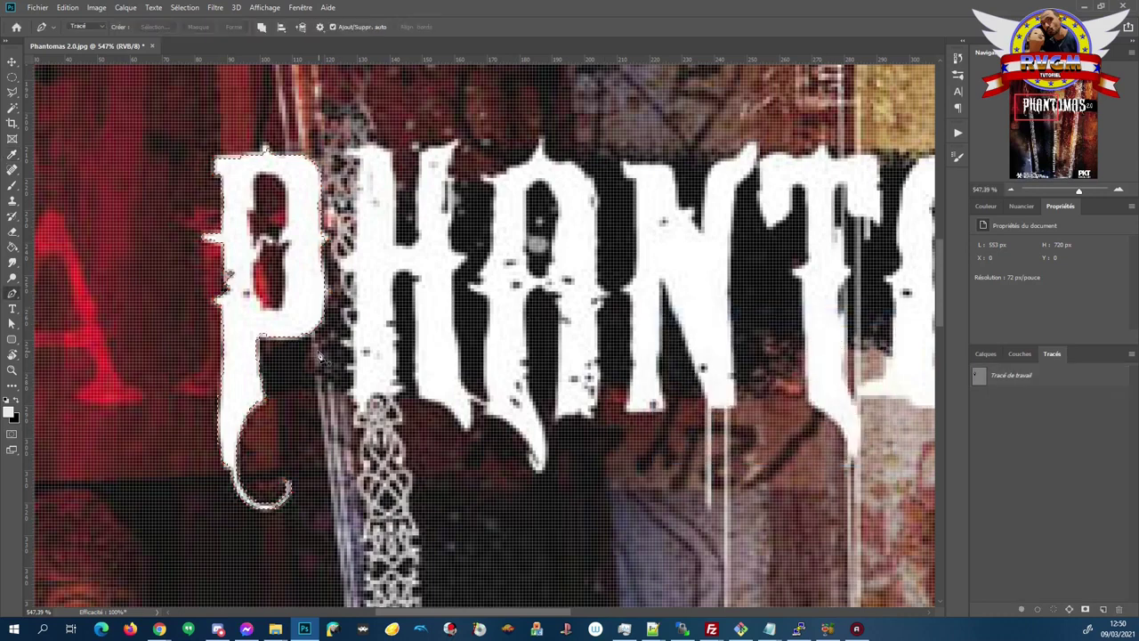
Copy the selected P onto new layer Calque 1 with Ctrl+J, undoing a mistaken Ctrl+Shift+J cut
{"action": "left_click", "coordinate": [986, 354]}
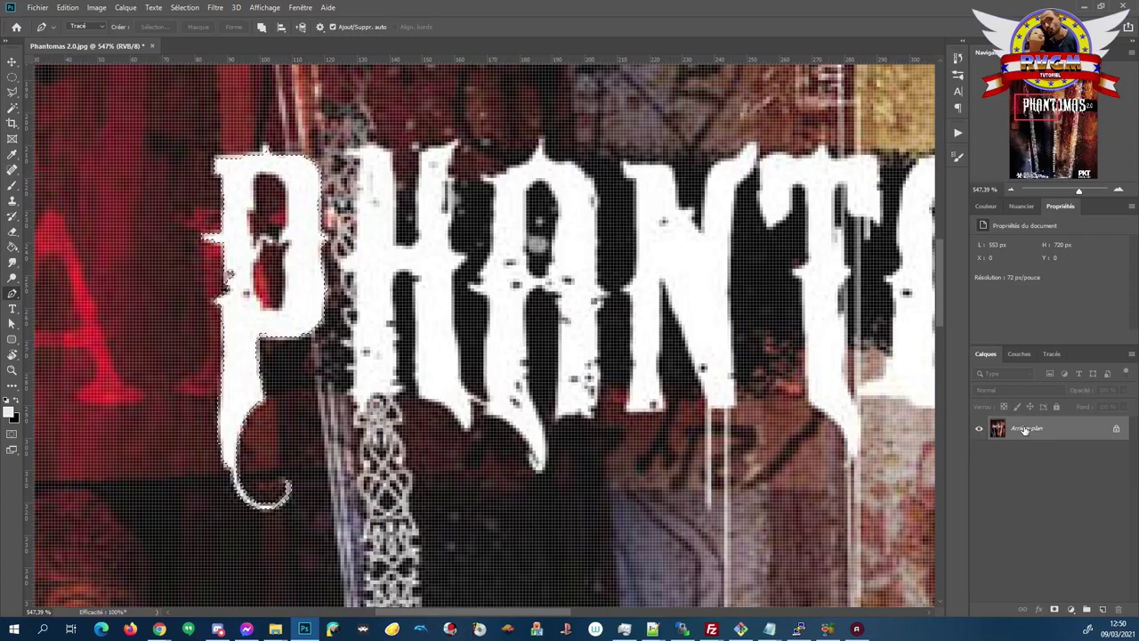
{"action": "key", "text": "ctrl+d"}
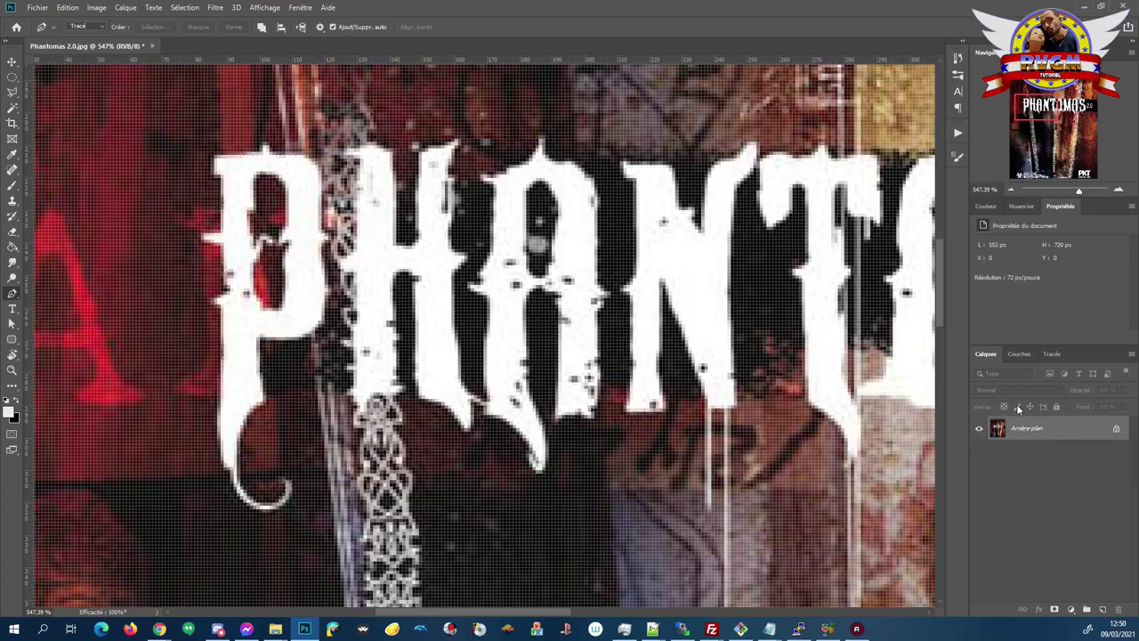
{"action": "key", "text": "ctrl+shift+j"}
{"action": "key", "text": "shift+Right"}
{"action": "key", "text": "shift+Right"}
{"action": "key", "text": "shift+Right"}
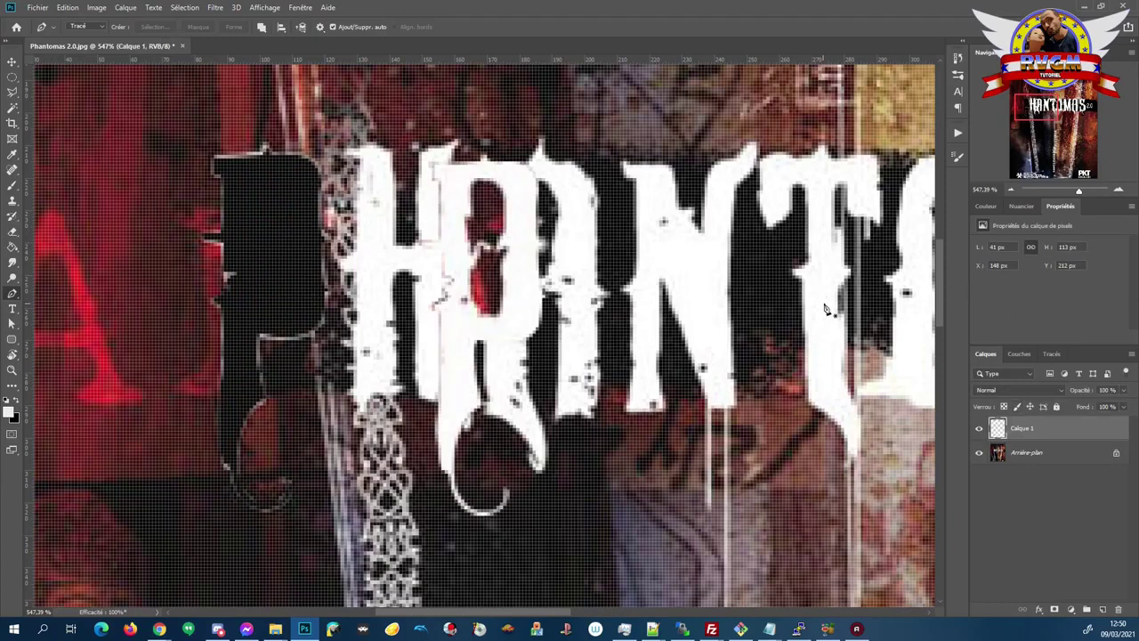
{"action": "key", "text": "ctrl+z"}
{"action": "key", "text": "ctrl+z"}
{"action": "key", "text": "ctrl+z"}
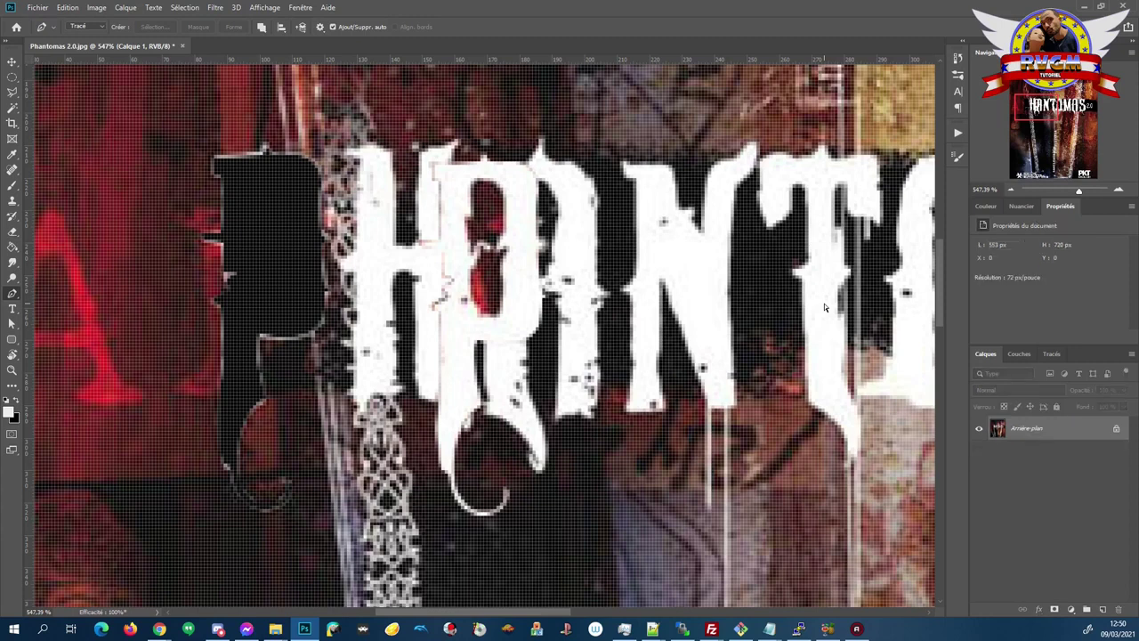
{"action": "key", "text": "ctrl+j"}
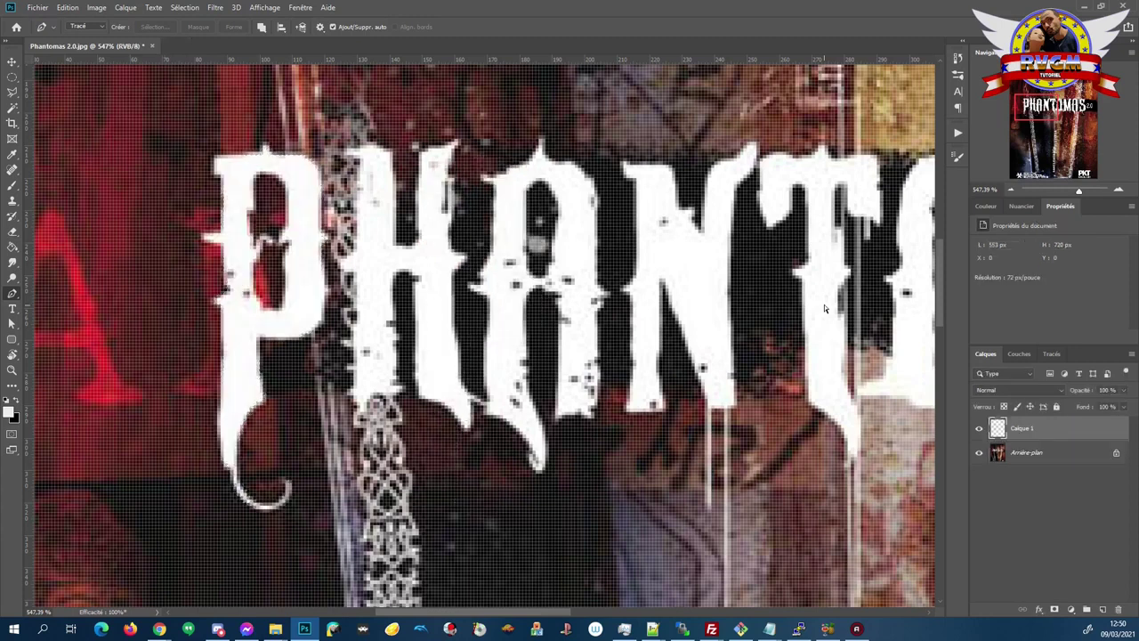
Hide the background, add a new layer, and convert the background into a layer named 'dessin'
{"action": "left_click", "coordinate": [979, 453]}
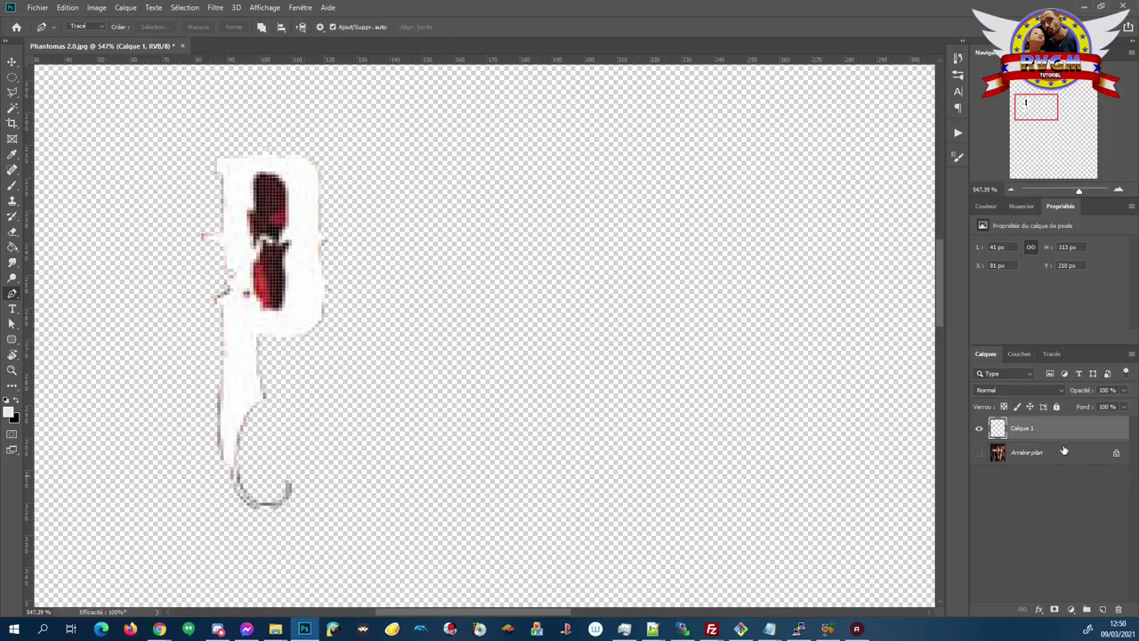
{"action": "left_click", "coordinate": [1102, 609]}
{"action": "left_click_drag", "start_coordinate": [1064, 431], "coordinate": [1068, 477]}
{"action": "double_click", "coordinate": [1068, 477]}
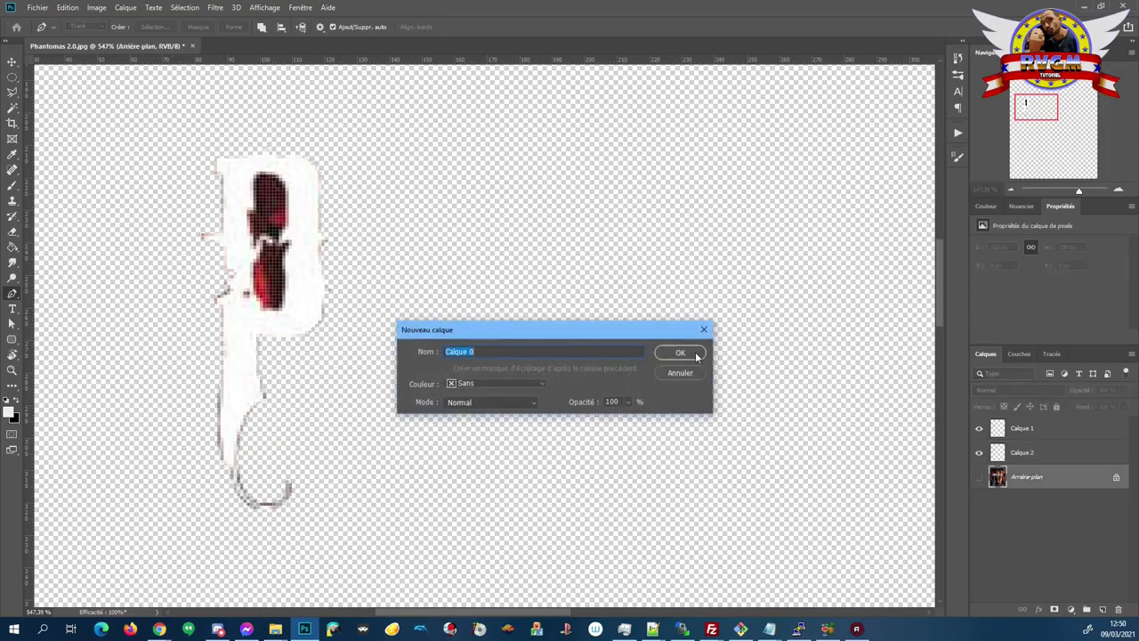
{"action": "type", "text": "dess"}
{"action": "type", "text": "in"}
{"action": "left_click", "coordinate": [695, 352]}
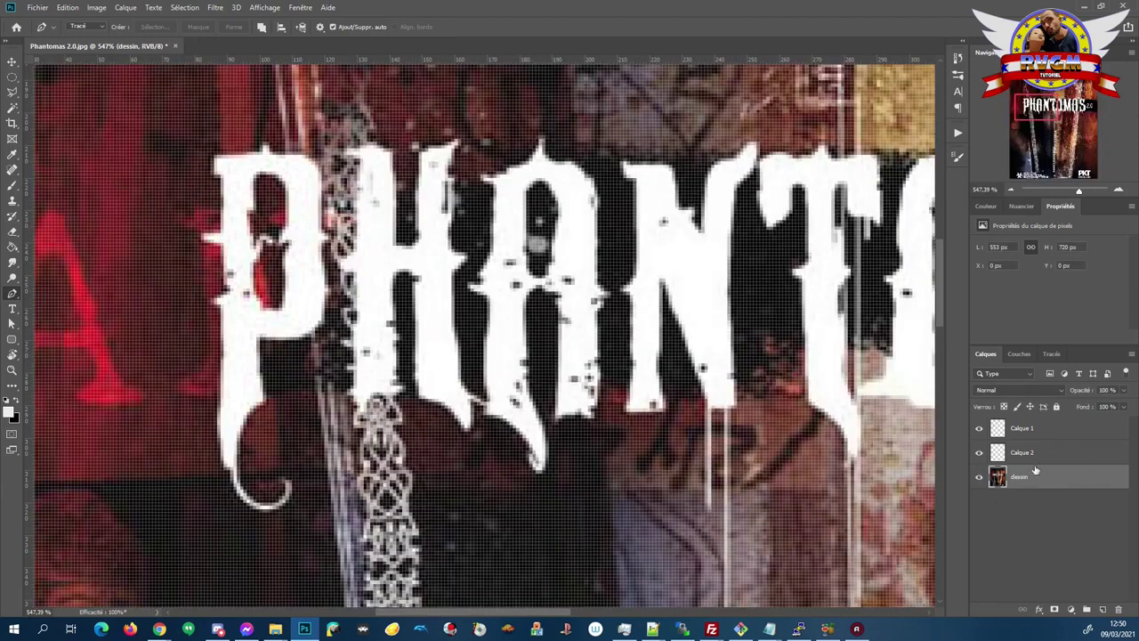
Move Calque 2 below dessin and rename it 'masque'
{"action": "left_click_drag", "start_coordinate": [1062, 457], "coordinate": [1028, 480]}
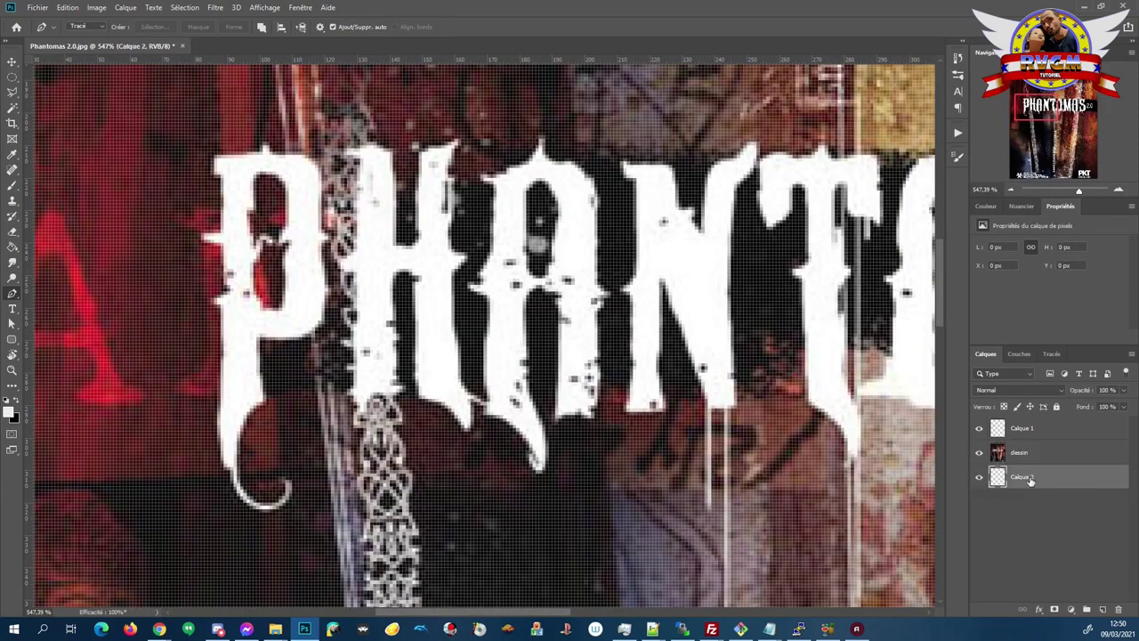
{"action": "double_click", "coordinate": [1027, 478]}
{"action": "type", "text": "masqu"}
{"action": "key", "text": "Return"}
Hide dessin, set the foreground to bright magenta, and paint-bucket fill the masque layer
{"action": "left_click", "coordinate": [979, 453]}
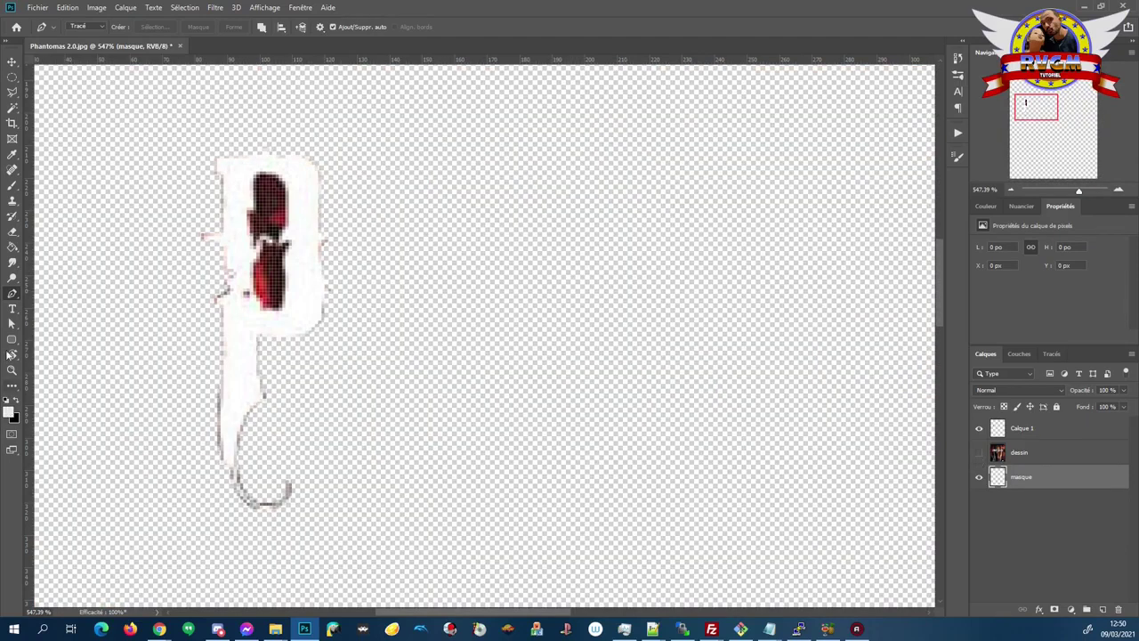
{"action": "left_click", "coordinate": [9, 409]}
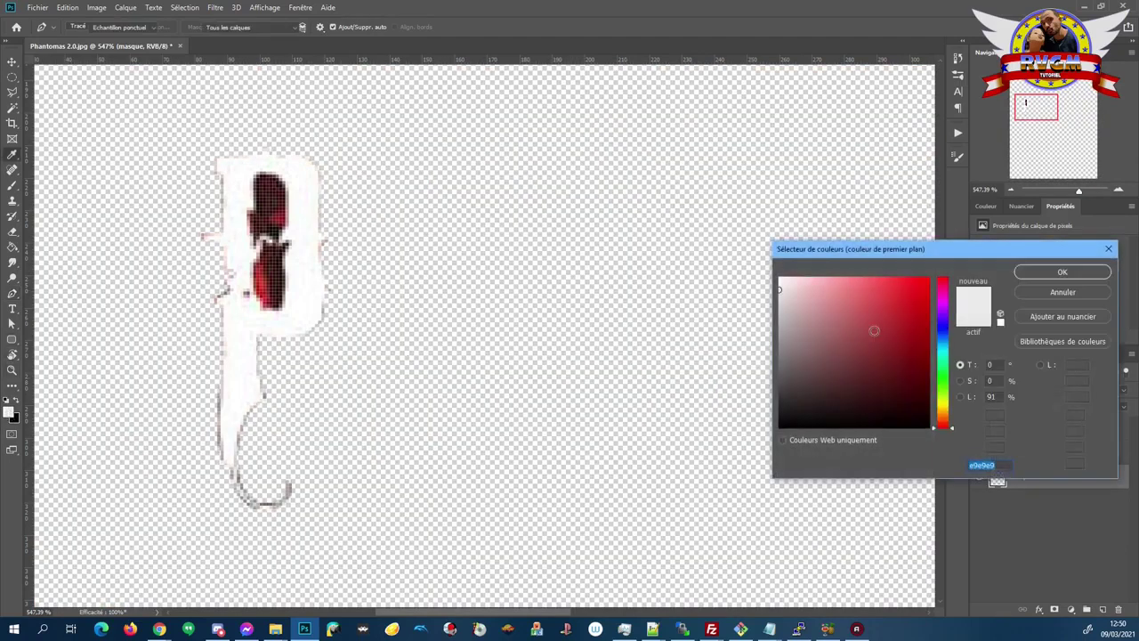
{"action": "left_click", "coordinate": [943, 299]}
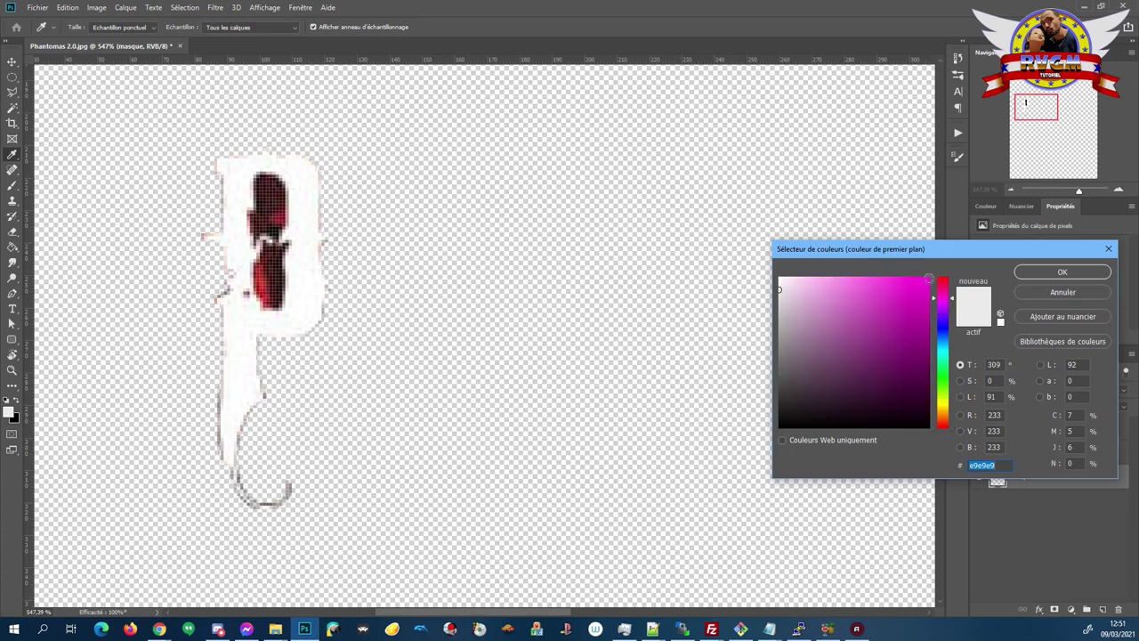
{"action": "left_click", "coordinate": [928, 279]}
{"action": "left_click", "coordinate": [1027, 275]}
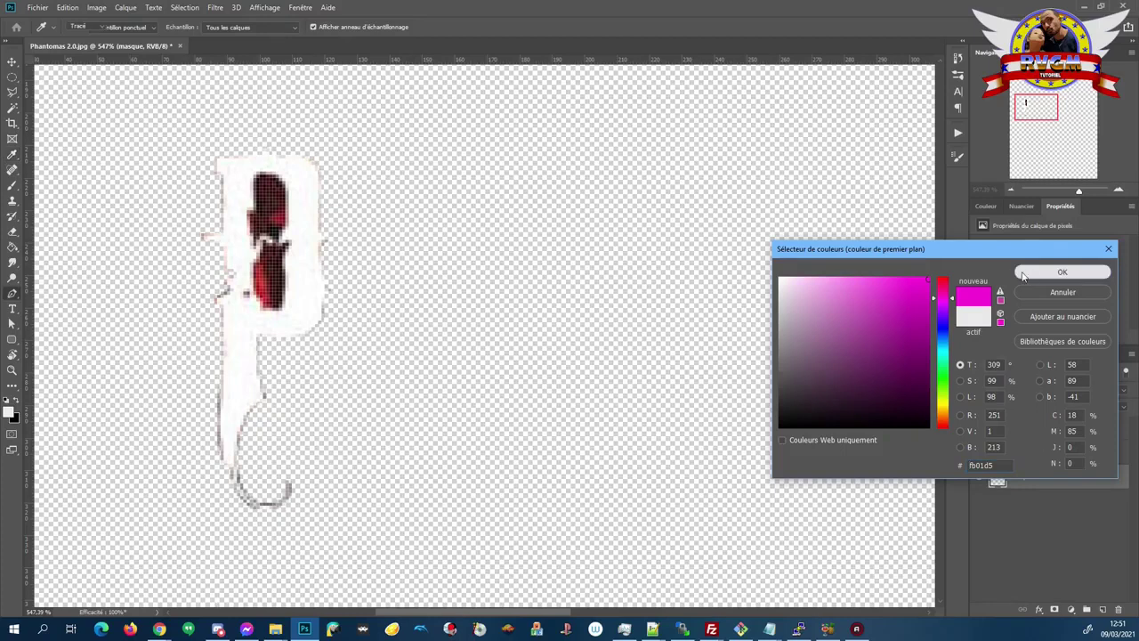
{"action": "left_click", "coordinate": [12, 246]}
{"action": "left_click", "coordinate": [145, 341]}
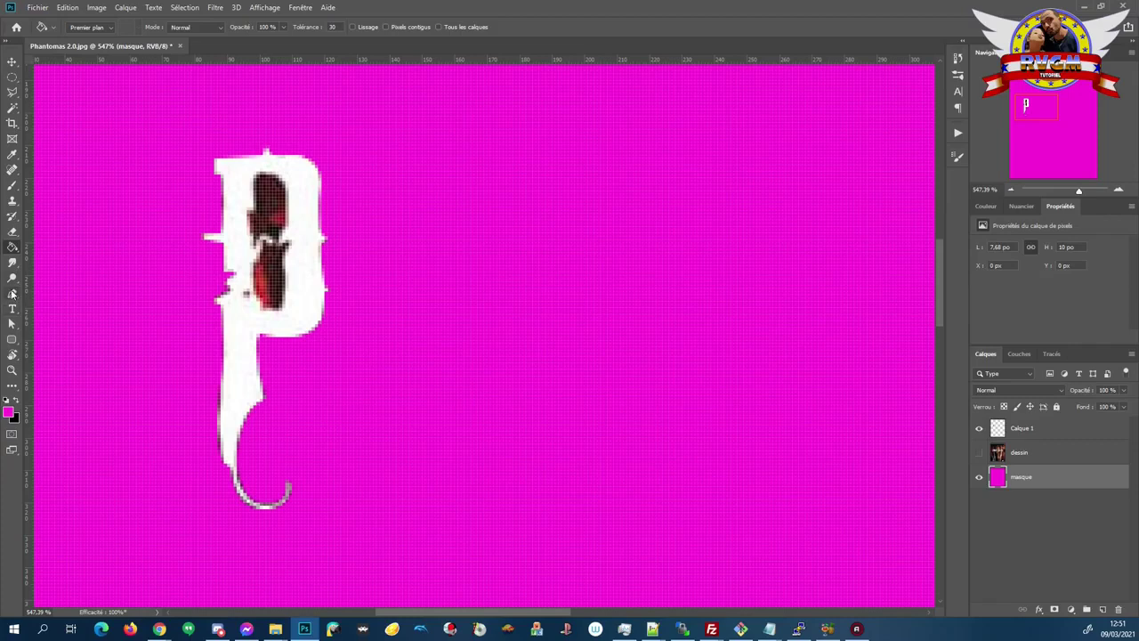
Make Calque 1 the active layer and take the Pen tool for tracing inside the P
{"action": "left_click", "coordinate": [12, 232]}
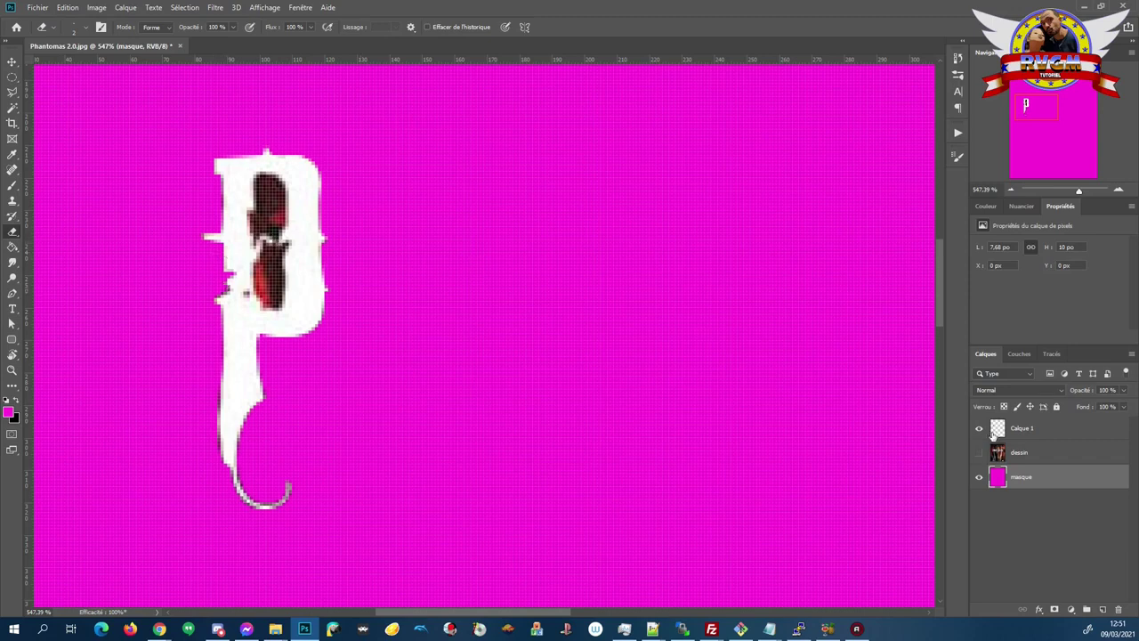
{"action": "left_click", "coordinate": [1046, 428]}
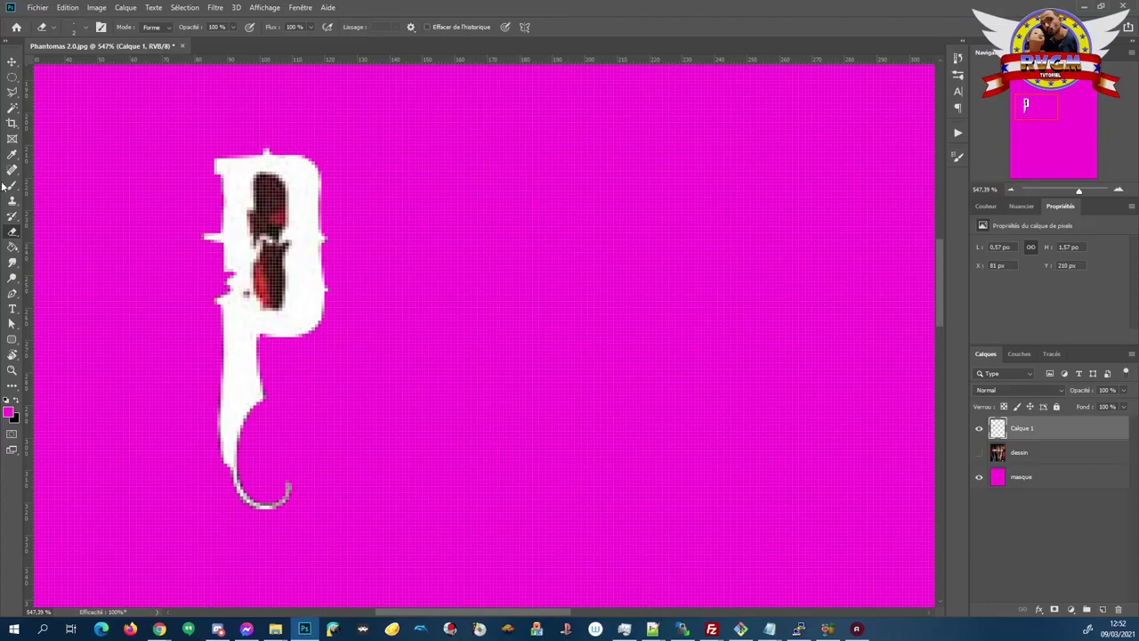
{"action": "left_click", "coordinate": [12, 292]}
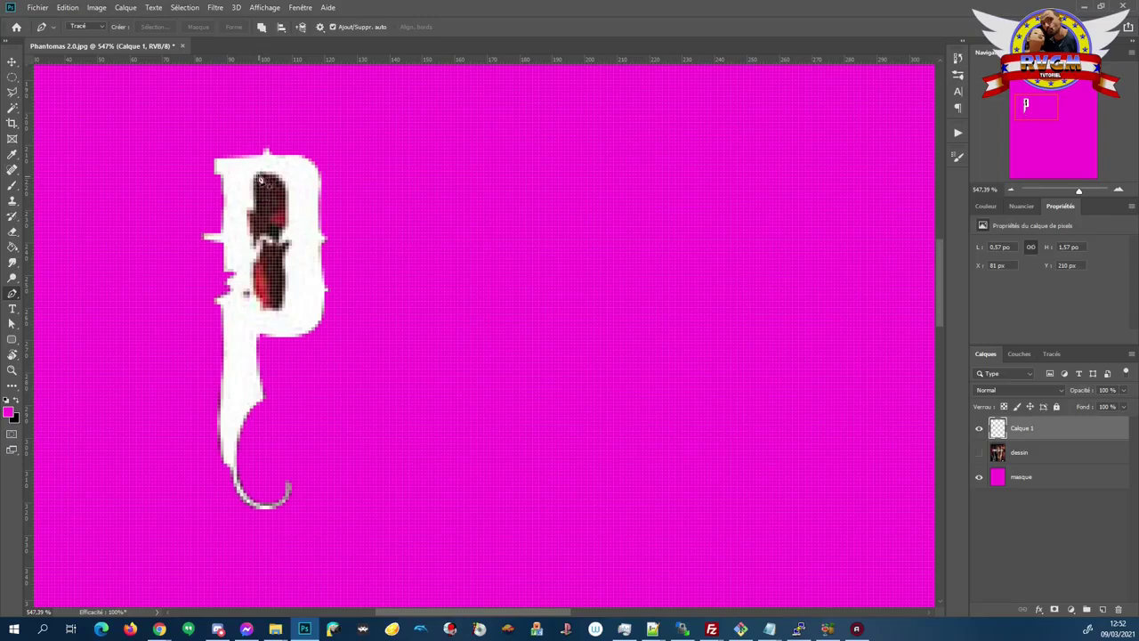
Place curved Pen anchors along the upper edge of the P's inner hole, bending handles to follow it
{"action": "left_click", "coordinate": [260, 182]}
{"action": "mouse_move", "coordinate": [251, 202]}
{"action": "left_mouse_down"}
{"action": "mouse_move", "coordinate": [260, 217]}
{"action": "mouse_move", "coordinate": [253, 210]}
{"action": "left_mouse_up"}
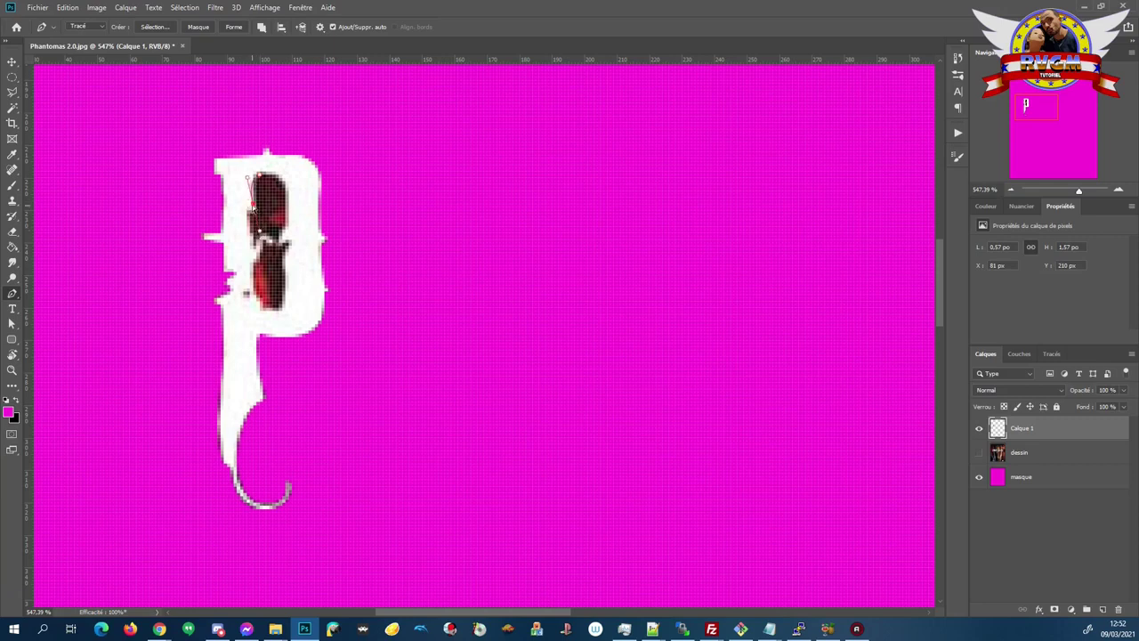
{"action": "left_click", "coordinate": [253, 205], "text": "alt"}
{"action": "mouse_move", "coordinate": [252, 205]}
{"action": "left_mouse_down"}
{"action": "mouse_move", "coordinate": [260, 226]}
{"action": "mouse_move", "coordinate": [258, 209]}
{"action": "left_mouse_up"}
{"action": "left_click", "coordinate": [244, 209], "text": "ctrl"}
{"action": "left_click_drag", "start_coordinate": [233, 200], "coordinate": [252, 216]}
{"action": "left_click_drag", "start_coordinate": [275, 245], "coordinate": [287, 250]}
{"action": "left_click_drag", "start_coordinate": [242, 258], "coordinate": [257, 266]}
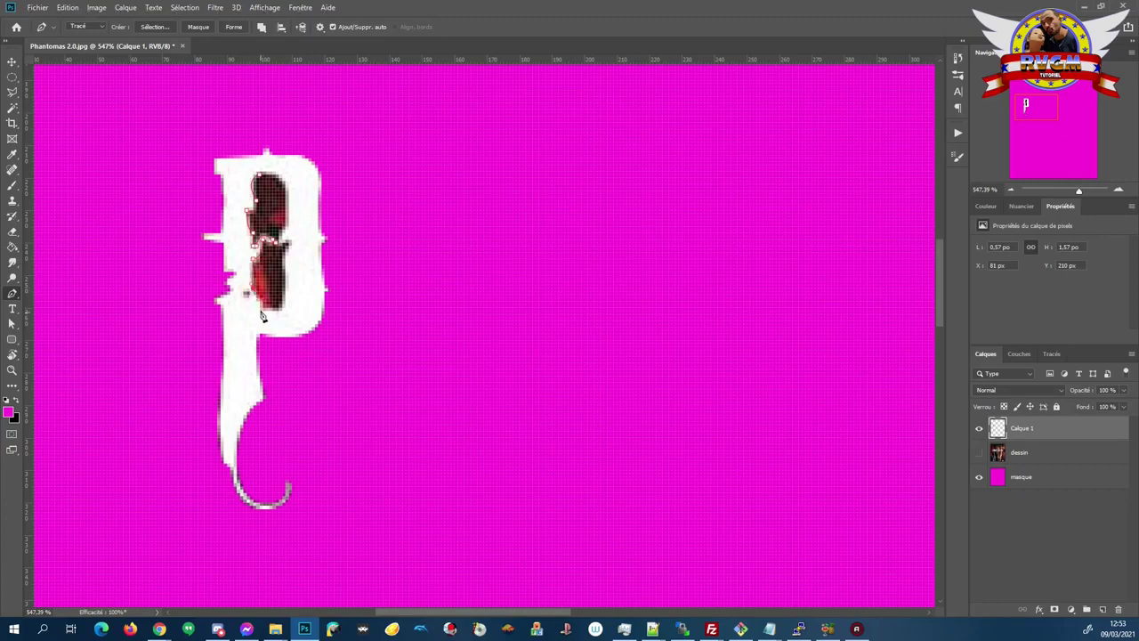
Add anchors around the lower hole, close the path at its first point, and refine the curves
{"action": "left_click", "coordinate": [261, 310]}
{"action": "left_click_drag", "start_coordinate": [287, 314], "coordinate": [283, 291]}
{"action": "left_click", "coordinate": [286, 305]}
{"action": "left_click", "coordinate": [290, 253]}
{"action": "left_click_drag", "start_coordinate": [287, 246], "coordinate": [281, 247]}
{"action": "left_click_drag", "start_coordinate": [269, 178], "coordinate": [232, 178]}
{"action": "key", "text": "ctrl+z"}
{"action": "key", "text": "ctrl+z"}
{"action": "key", "text": "ctrl+z"}
Convert the Work Path into a selection via Make Selection
{"action": "left_click", "coordinate": [1053, 353]}
{"action": "right_click", "coordinate": [1047, 378]}
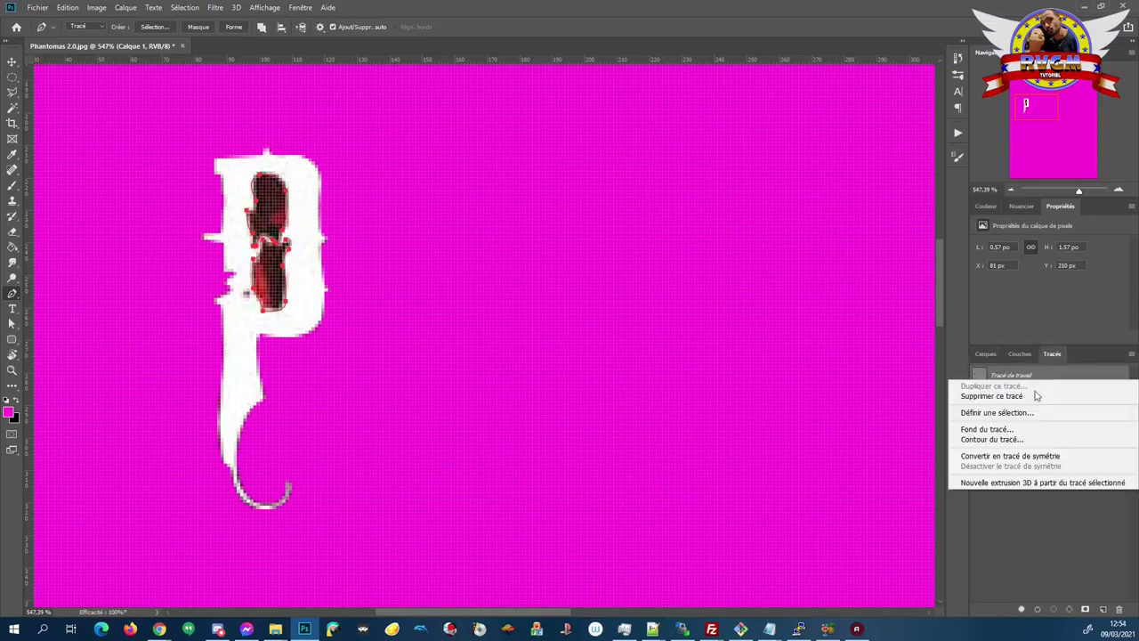
{"action": "left_click", "coordinate": [1043, 413]}
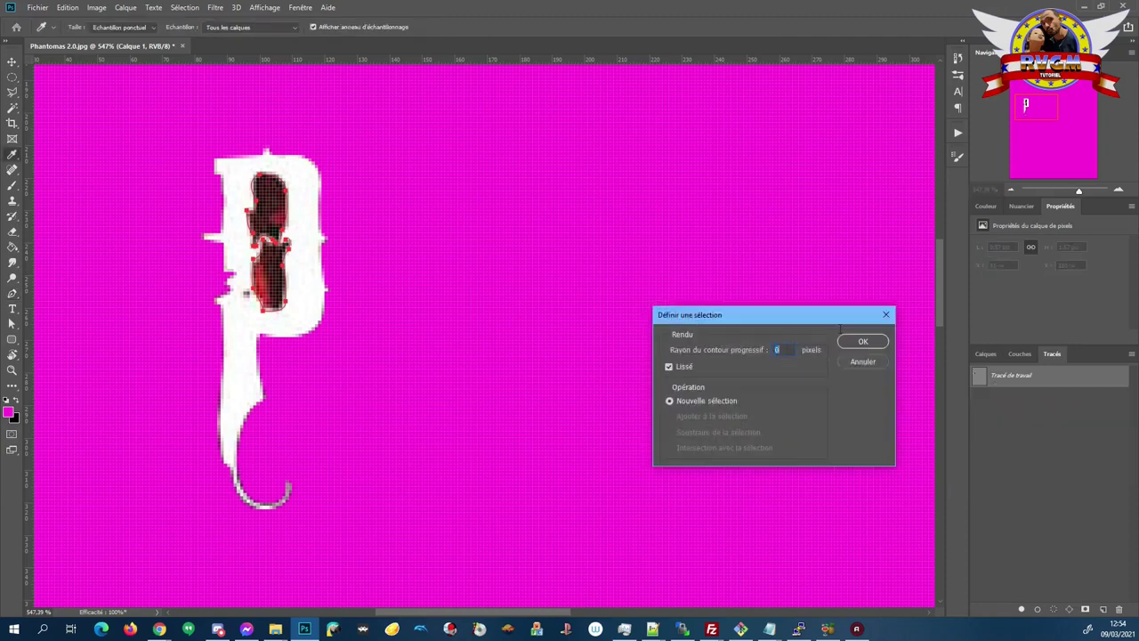
{"action": "left_click", "coordinate": [860, 343]}
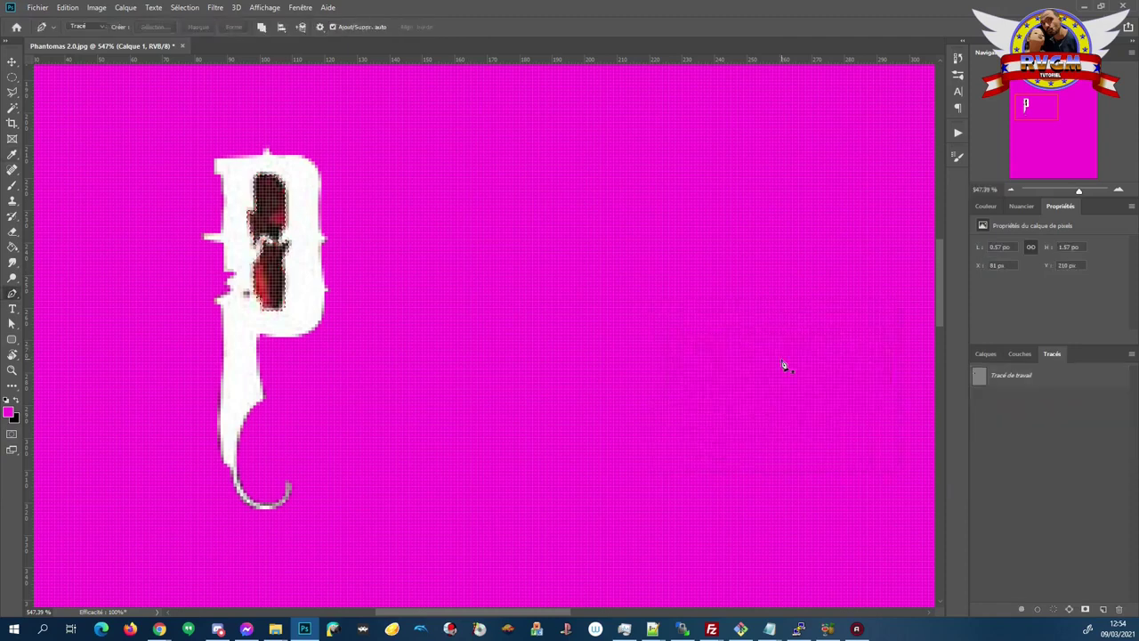
Deselect with the Rectangular Marquee and return to the Layers panel
{"action": "left_click", "coordinate": [12, 76]}
{"action": "left_click", "coordinate": [150, 179]}
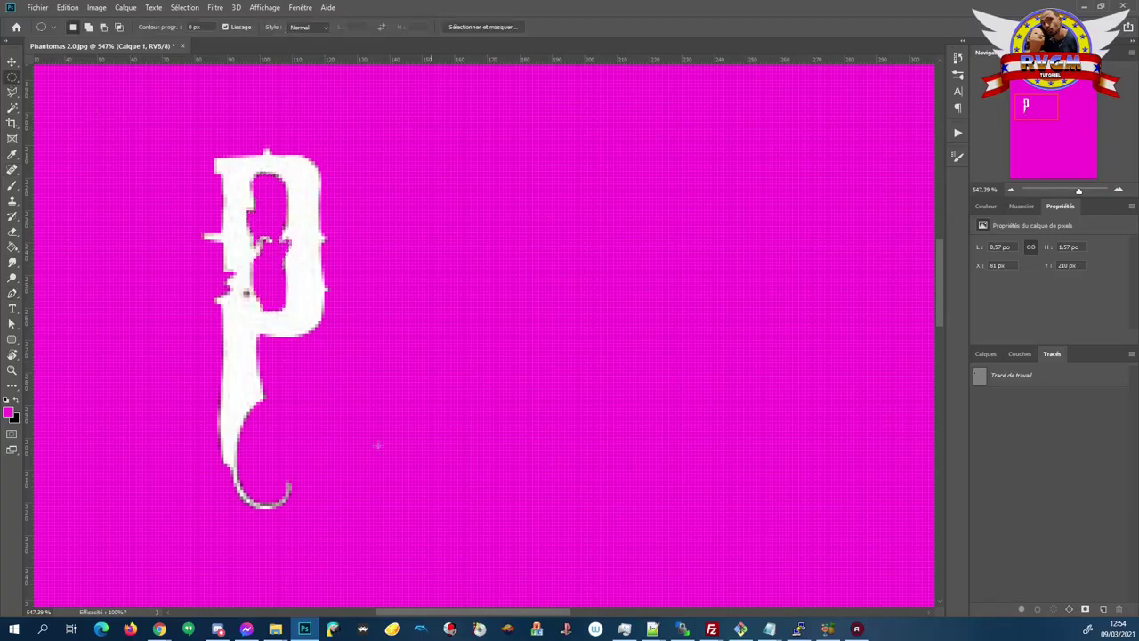
{"action": "left_click", "coordinate": [986, 354]}
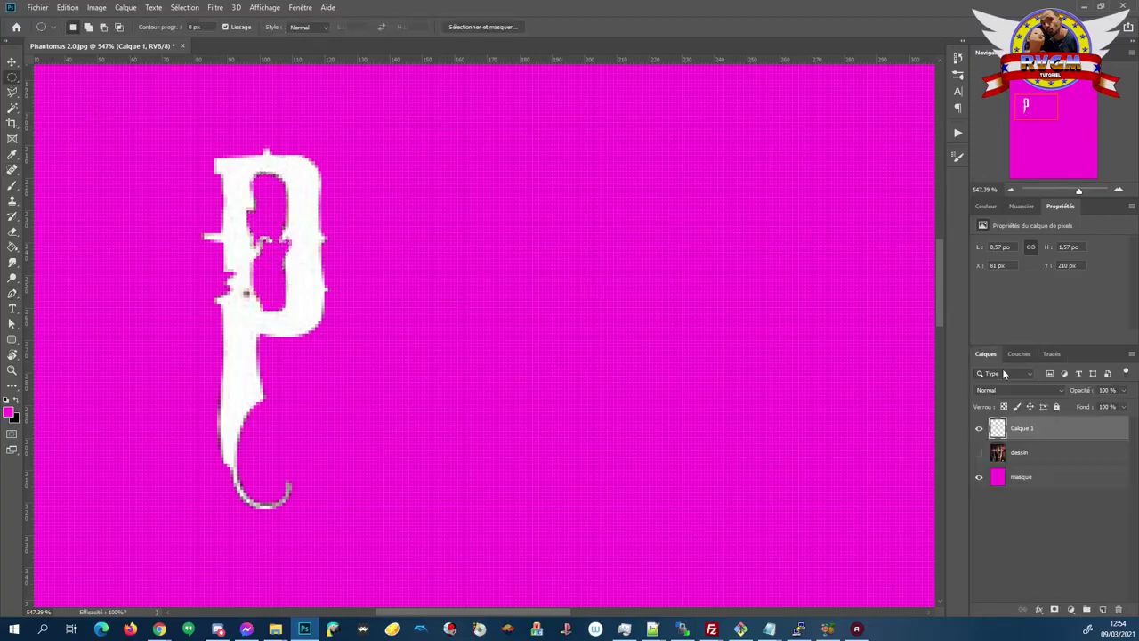
Give Calque 1 a 1 px inside Stroke in white sampled from the P
{"action": "double_click", "coordinate": [1061, 430]}
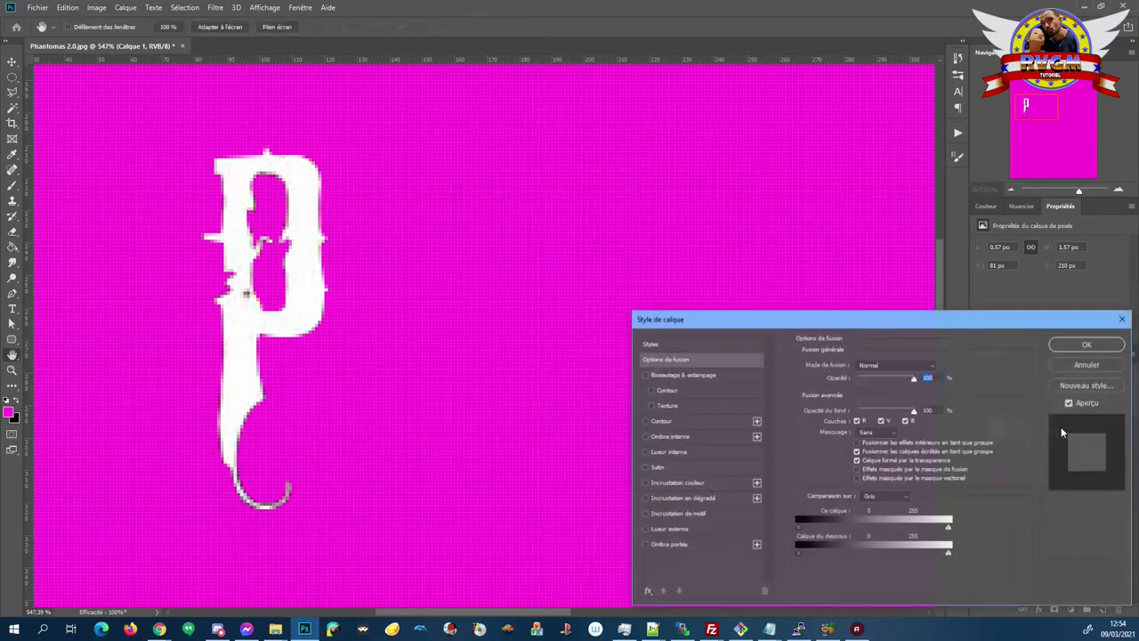
{"action": "left_click", "coordinate": [653, 420]}
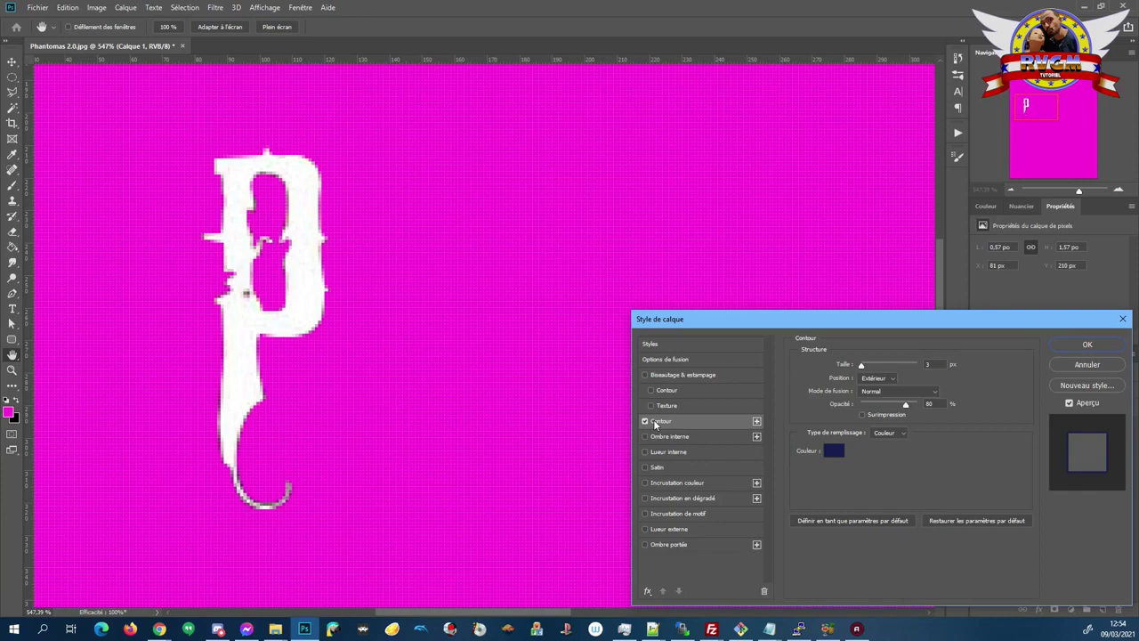
{"action": "left_click", "coordinate": [875, 378]}
{"action": "left_click", "coordinate": [875, 393]}
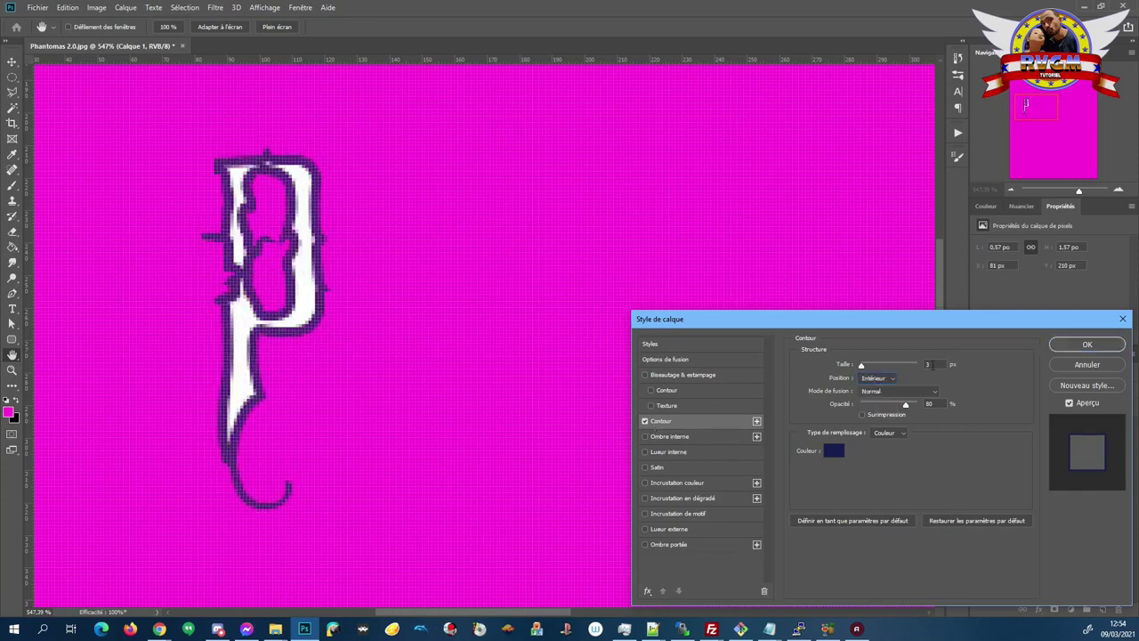
{"action": "type", "text": "1"}
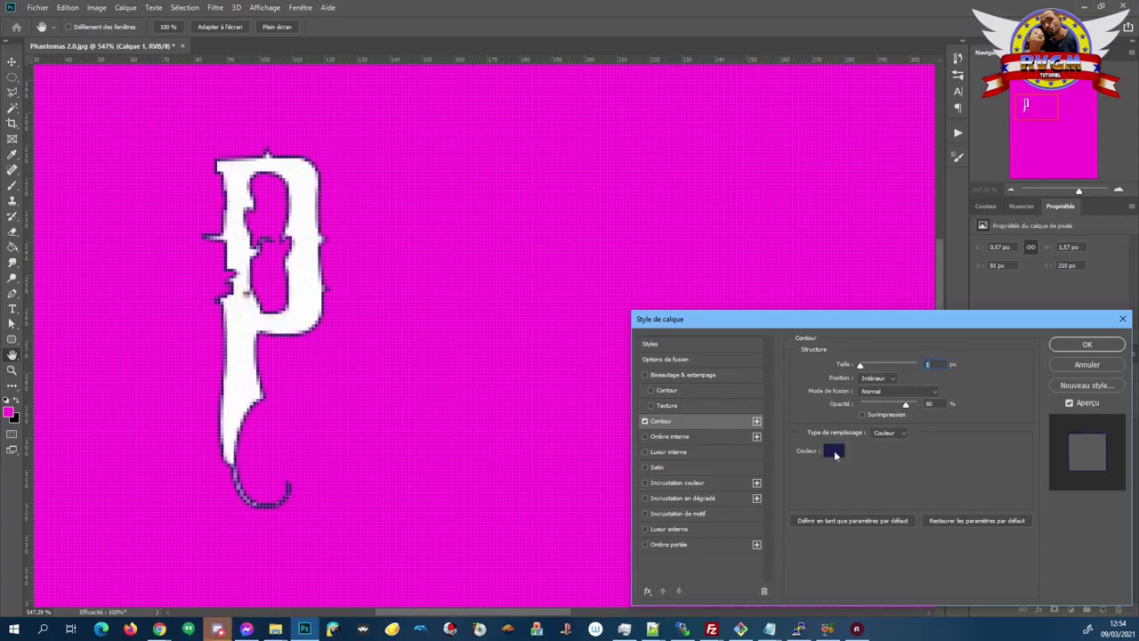
{"action": "left_click", "coordinate": [827, 451]}
{"action": "left_click", "coordinate": [297, 182]}
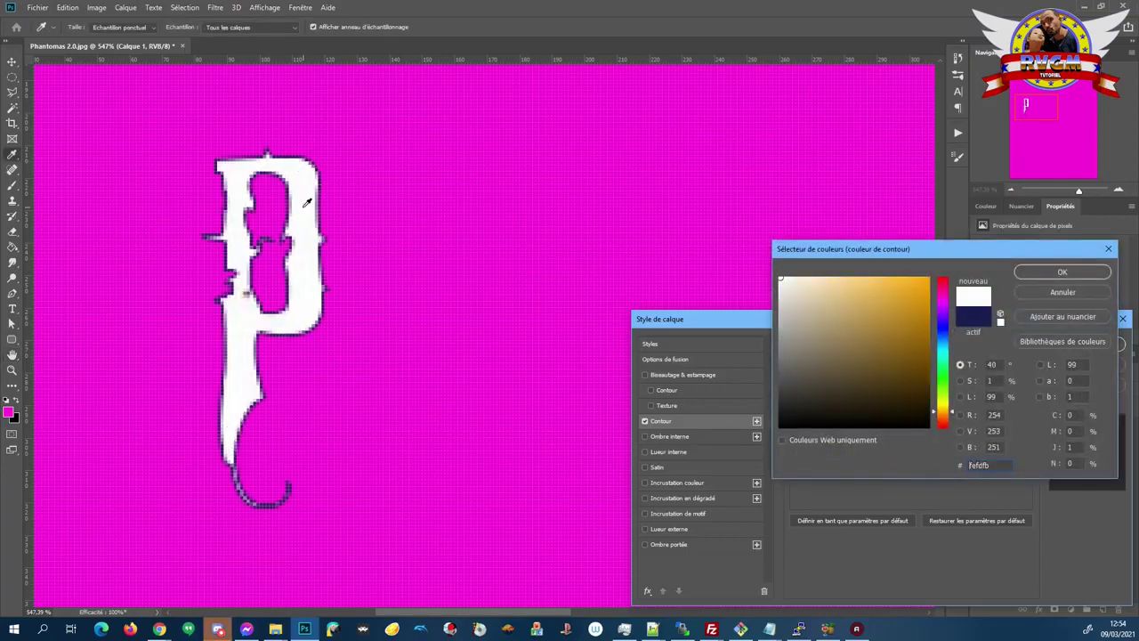
{"action": "left_click", "coordinate": [1036, 277]}
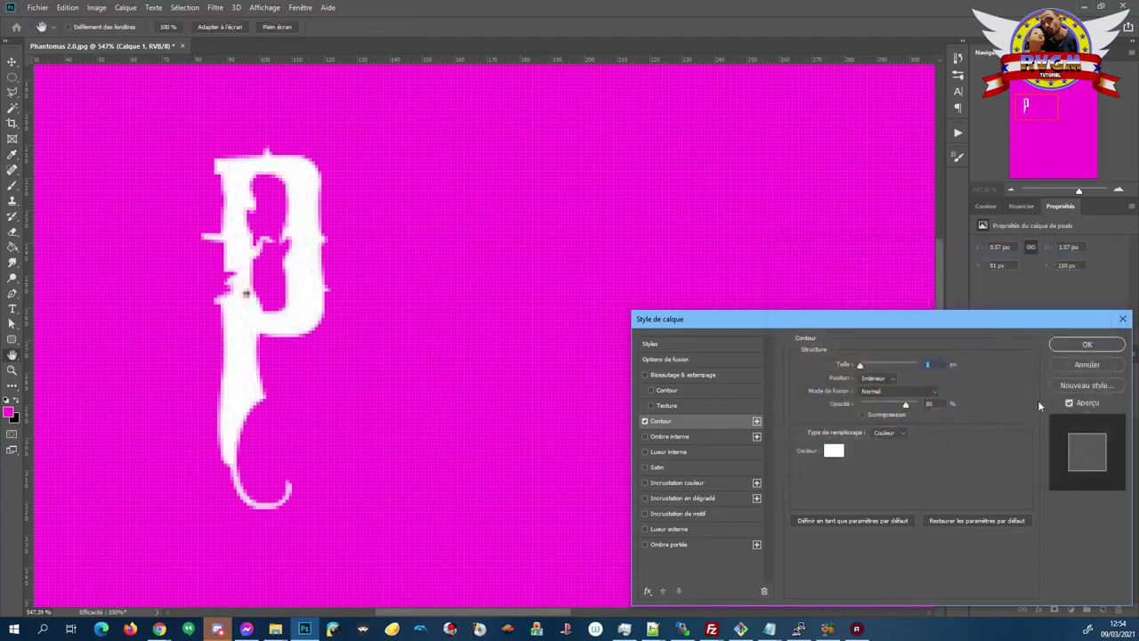
Toggle Preview repeatedly to compare the P with and without the stroke, leaving it on
{"action": "left_click", "coordinate": [1069, 403]}
{"action": "left_click", "coordinate": [1069, 403]}
{"action": "left_click", "coordinate": [1069, 403]}
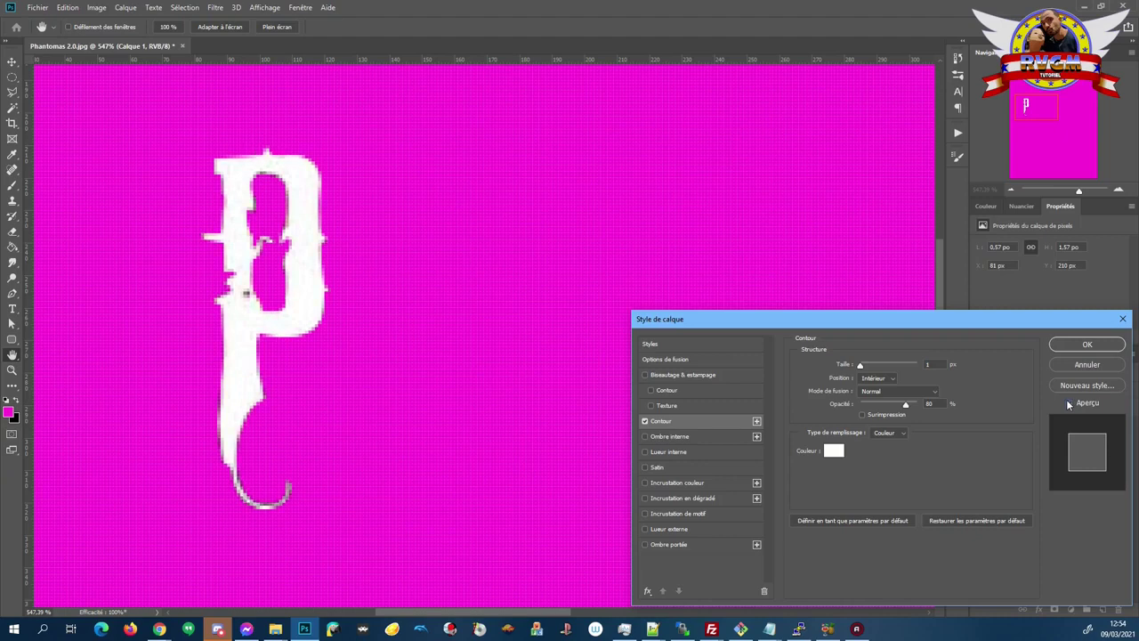
{"action": "left_click", "coordinate": [1069, 403]}
{"action": "left_click", "coordinate": [1069, 404]}
{"action": "left_click", "coordinate": [1069, 403]}
{"action": "left_click", "coordinate": [1068, 403]}
{"action": "left_click", "coordinate": [1069, 403]}
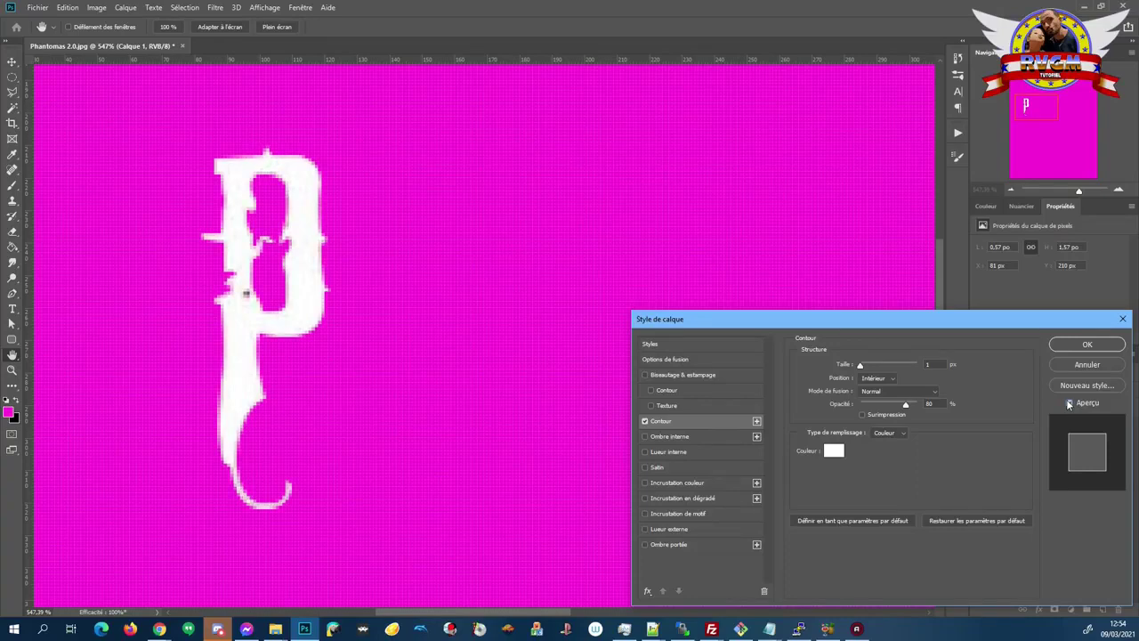
{"action": "left_click", "coordinate": [1069, 403]}
{"action": "left_click", "coordinate": [1069, 404]}
Apply the stroke, briefly show then hide the dessin layer, and make black the foreground colour
{"action": "left_click", "coordinate": [1076, 346]}
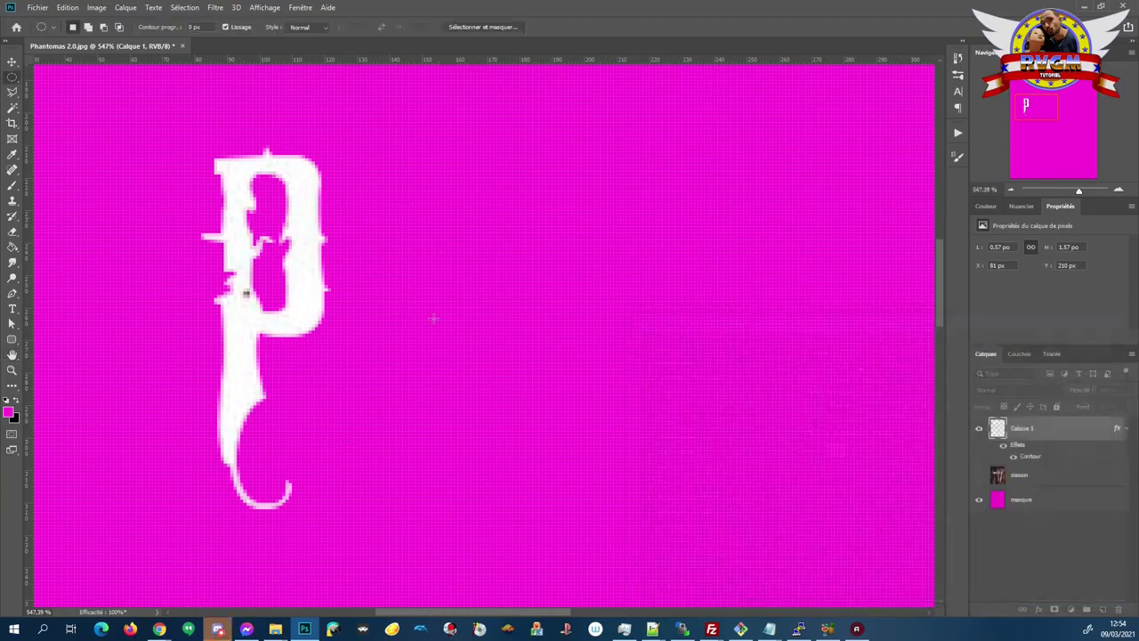
{"action": "left_click", "coordinate": [12, 233]}
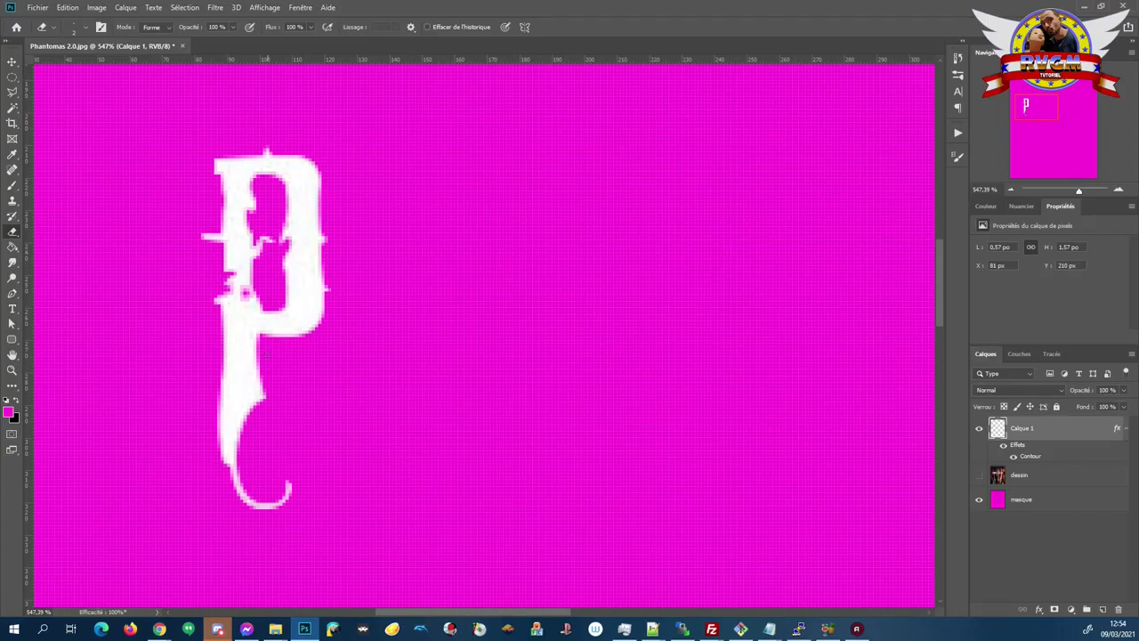
{"action": "left_click", "coordinate": [979, 475]}
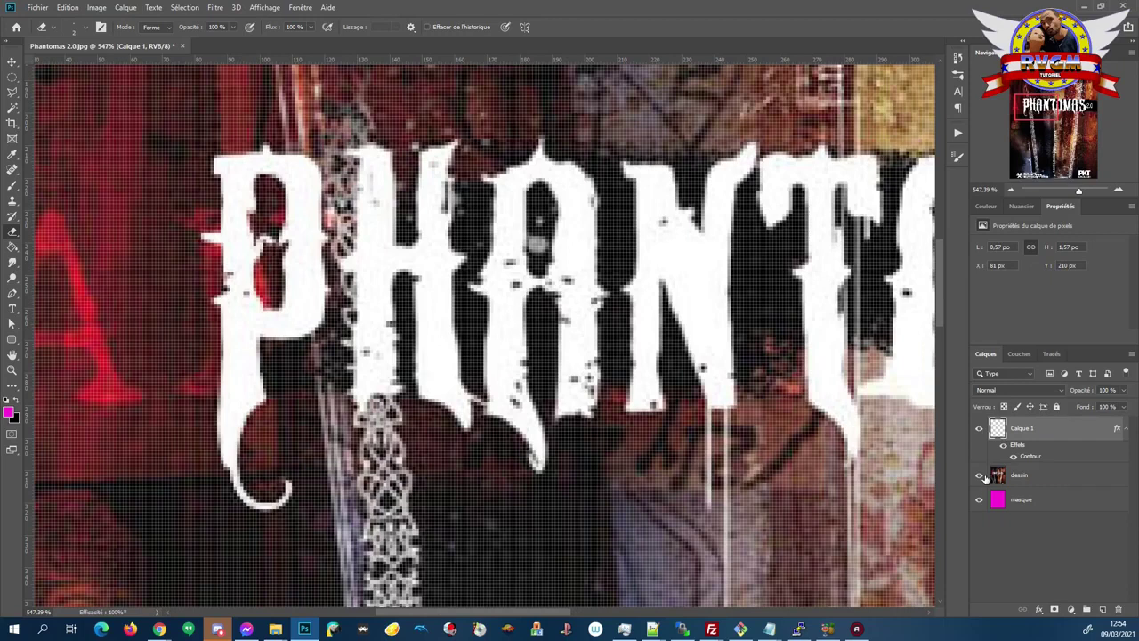
{"action": "left_click", "coordinate": [982, 476]}
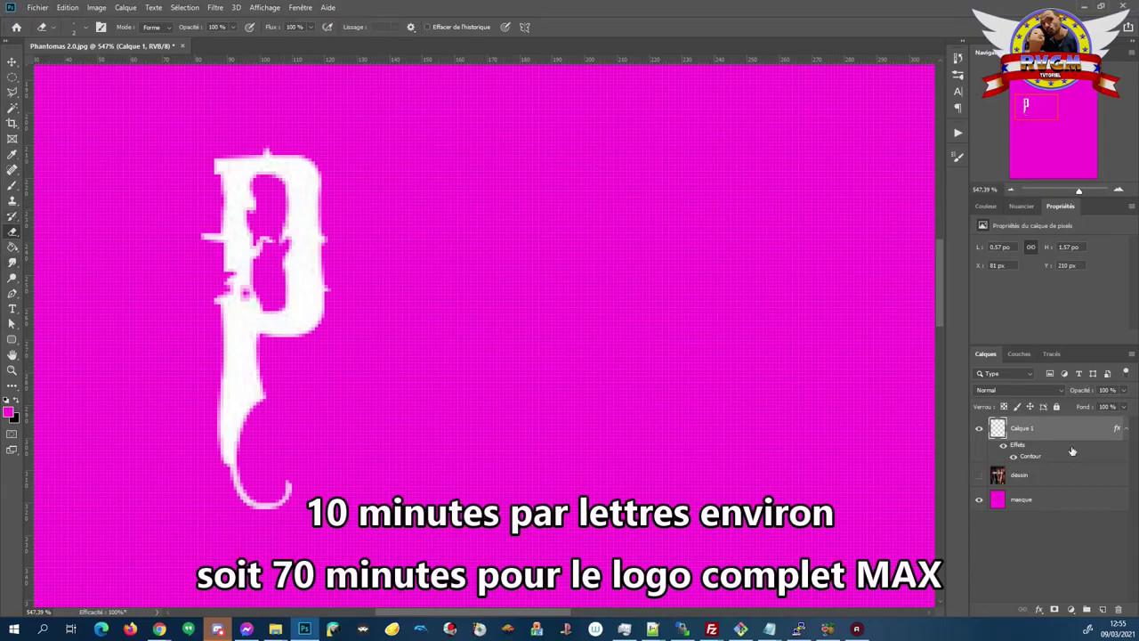
{"action": "left_click", "coordinate": [16, 401]}
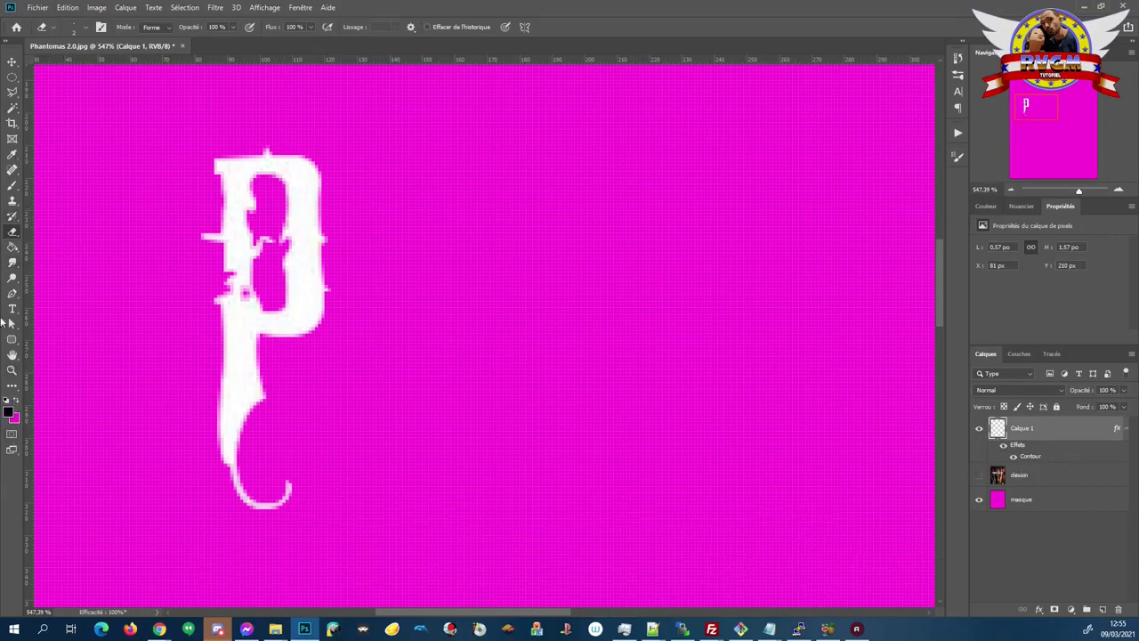
{"action": "left_click", "coordinate": [12, 246]}
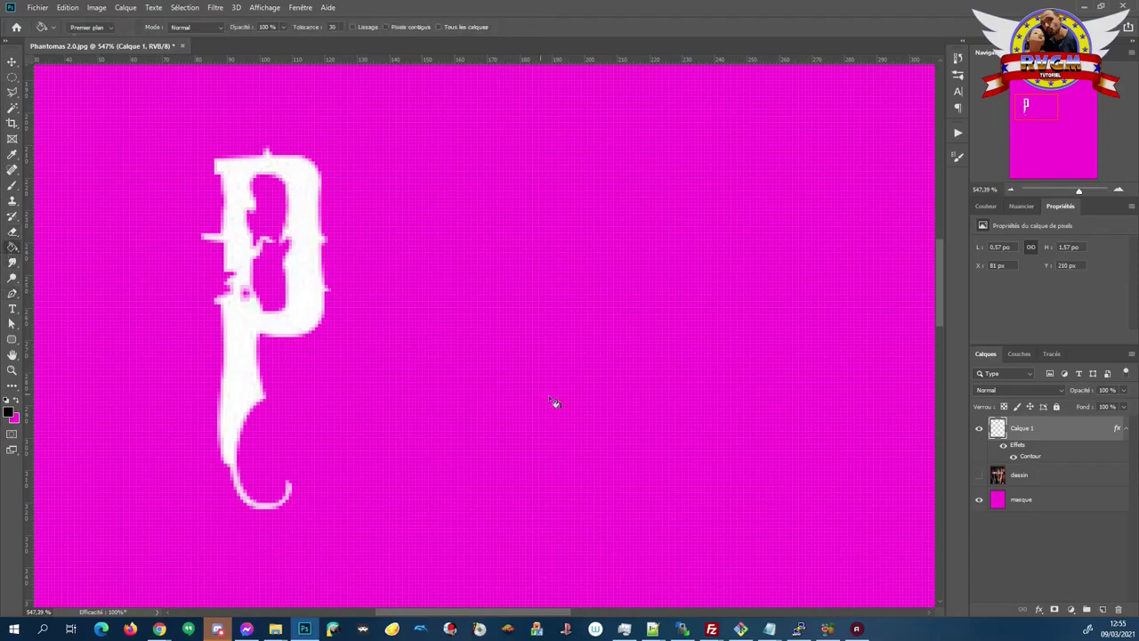
Fill the masque layer black and start a pen path to the right of the P
{"action": "left_click", "coordinate": [1059, 503]}
{"action": "left_click", "coordinate": [486, 412]}
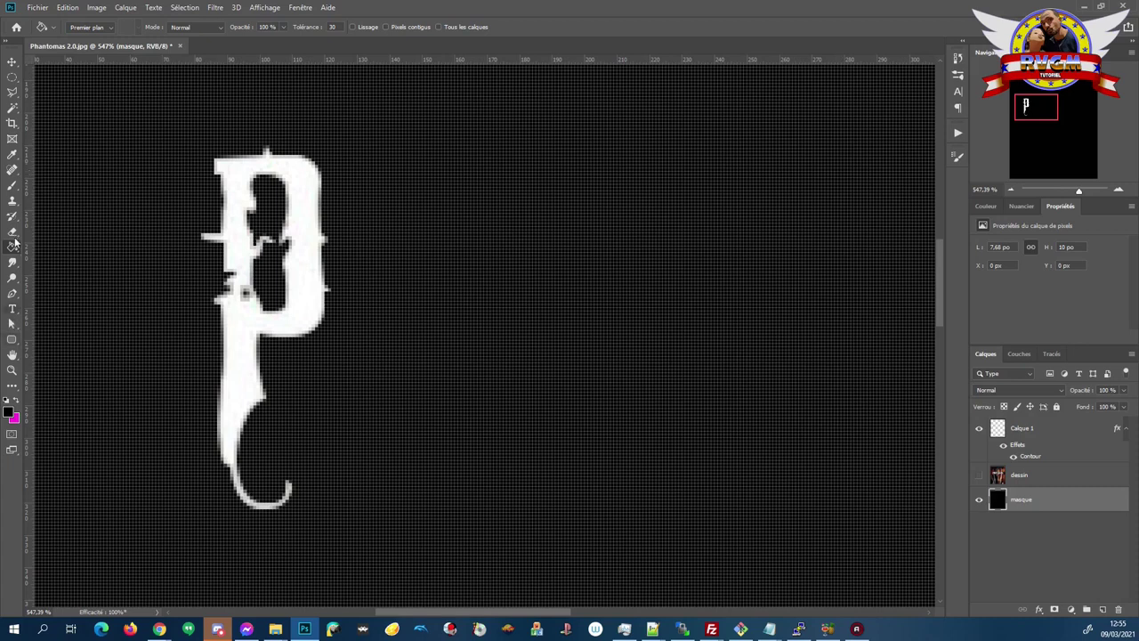
{"action": "left_click", "coordinate": [13, 294]}
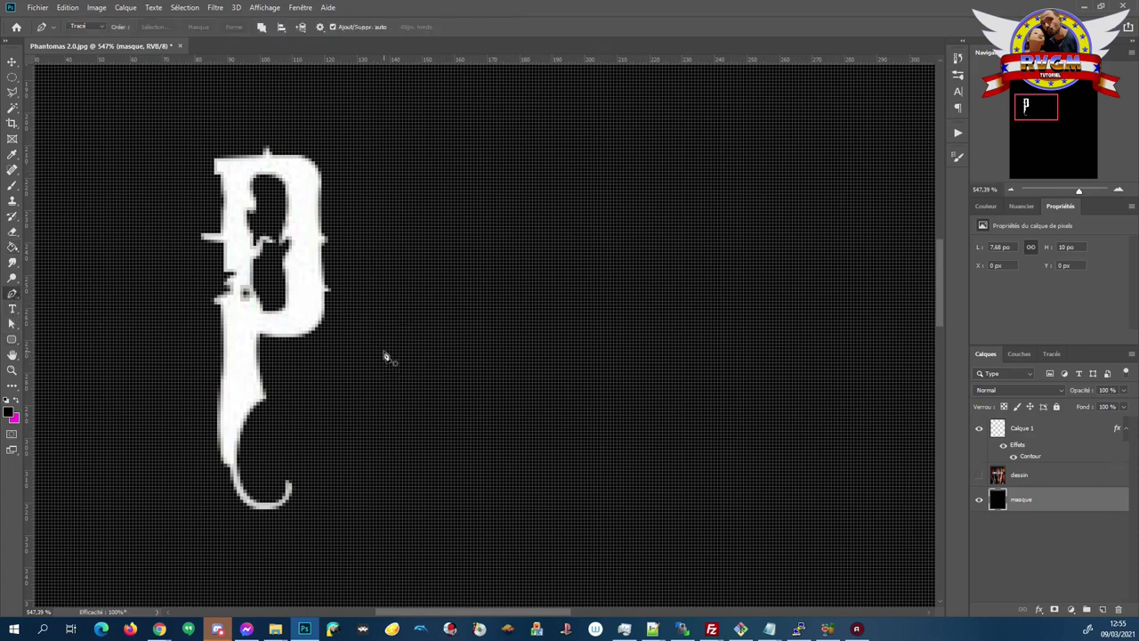
{"action": "left_click", "coordinate": [434, 354]}
{"action": "left_click", "coordinate": [506, 356]}
{"action": "left_click", "coordinate": [503, 314]}
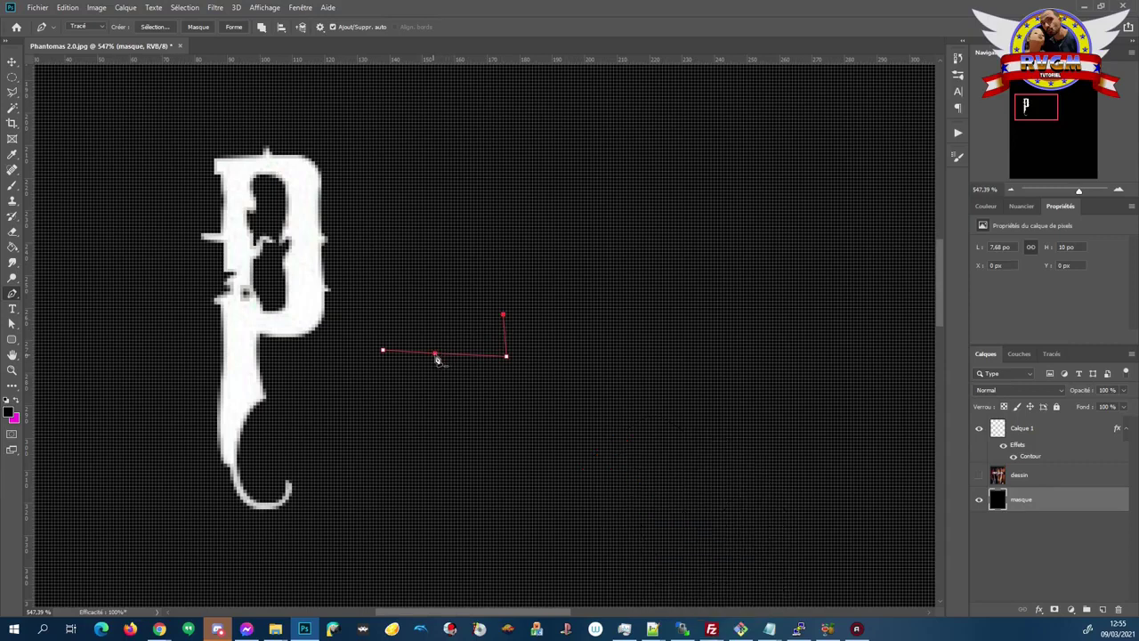
Add and drag anchors to curve the path's lower segment and widen it rightward
{"action": "left_click", "coordinate": [436, 355]}
{"action": "left_click", "coordinate": [446, 354]}
{"action": "left_click", "coordinate": [447, 356], "text": "ctrl"}
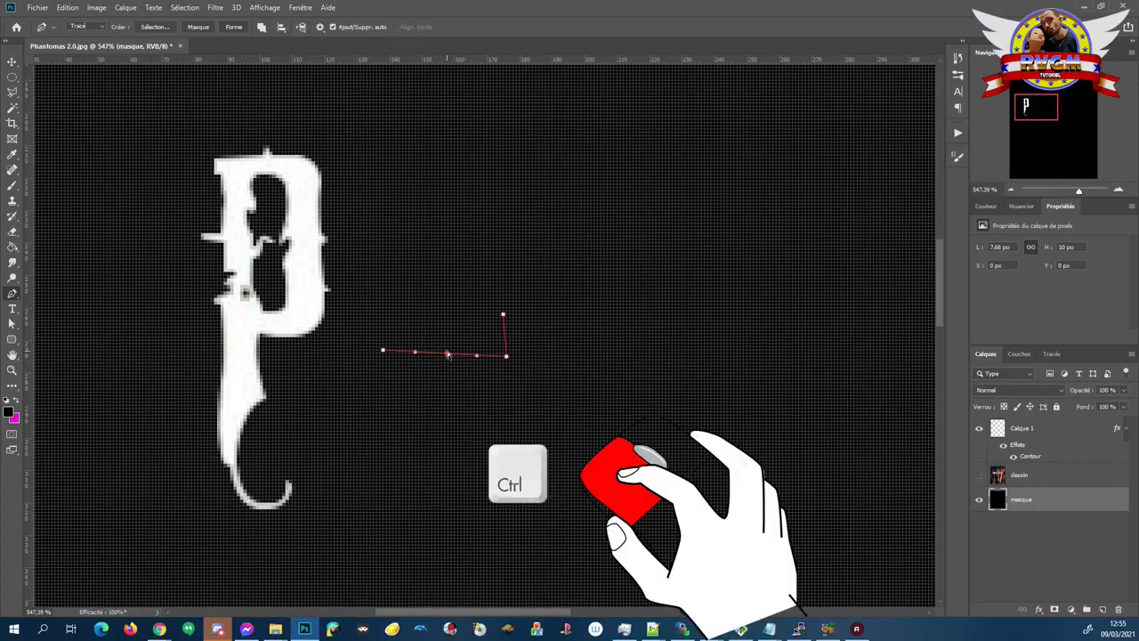
{"action": "left_click_drag", "start_coordinate": [448, 355], "coordinate": [442, 392]}
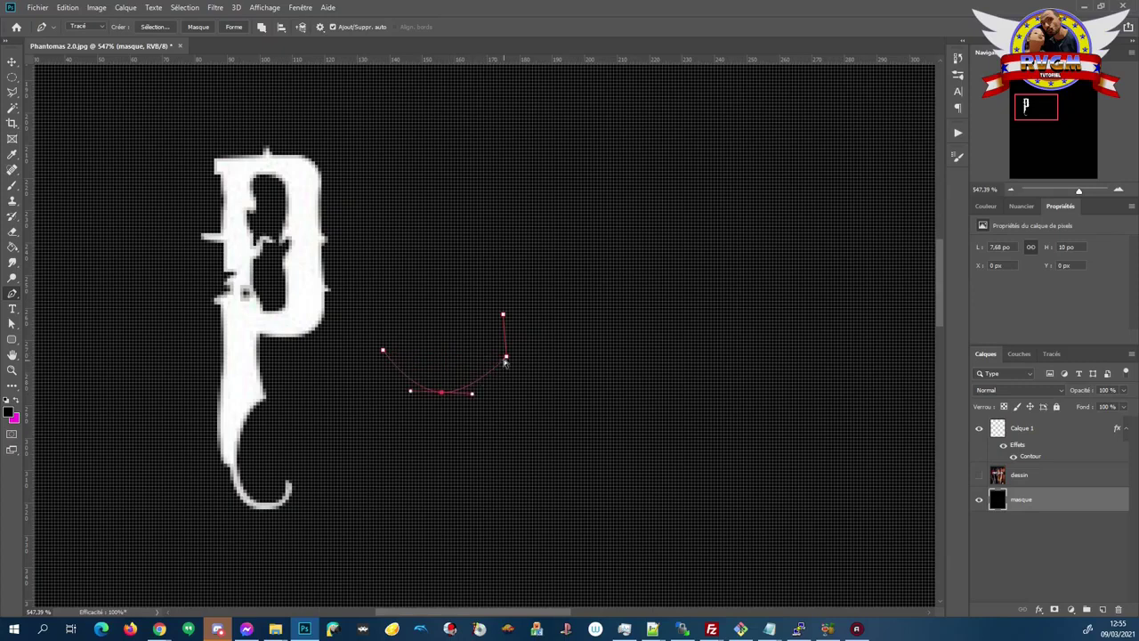
{"action": "left_click_drag", "start_coordinate": [506, 359], "coordinate": [535, 363]}
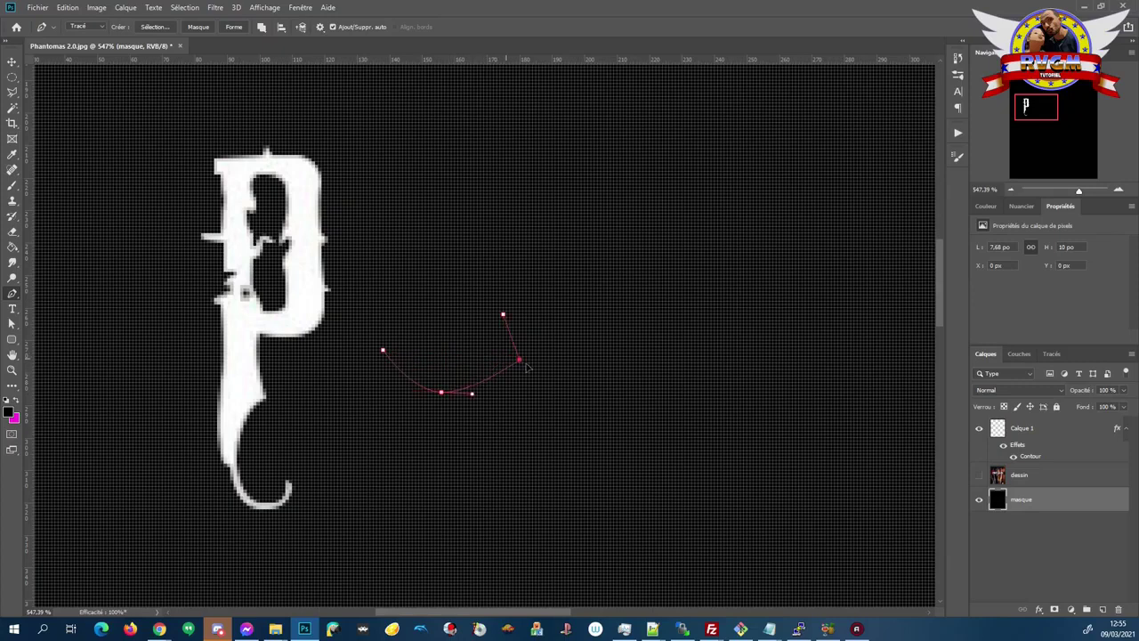
{"action": "left_click", "coordinate": [472, 395]}
{"action": "mouse_move", "coordinate": [472, 397]}
{"action": "left_mouse_down"}
{"action": "mouse_move", "coordinate": [478, 434]}
{"action": "mouse_move", "coordinate": [480, 394]}
{"action": "left_mouse_up"}
{"action": "left_click", "coordinate": [437, 406], "text": "alt"}
Adjust handles around the bottom anchor and end segment to refine the curves
{"action": "left_click", "coordinate": [441, 394], "text": "alt"}
{"action": "left_click_drag", "start_coordinate": [473, 389], "coordinate": [465, 389]}
{"action": "left_click_drag", "start_coordinate": [479, 395], "coordinate": [484, 395]}
{"action": "left_click_drag", "start_coordinate": [486, 399], "coordinate": [472, 331]}
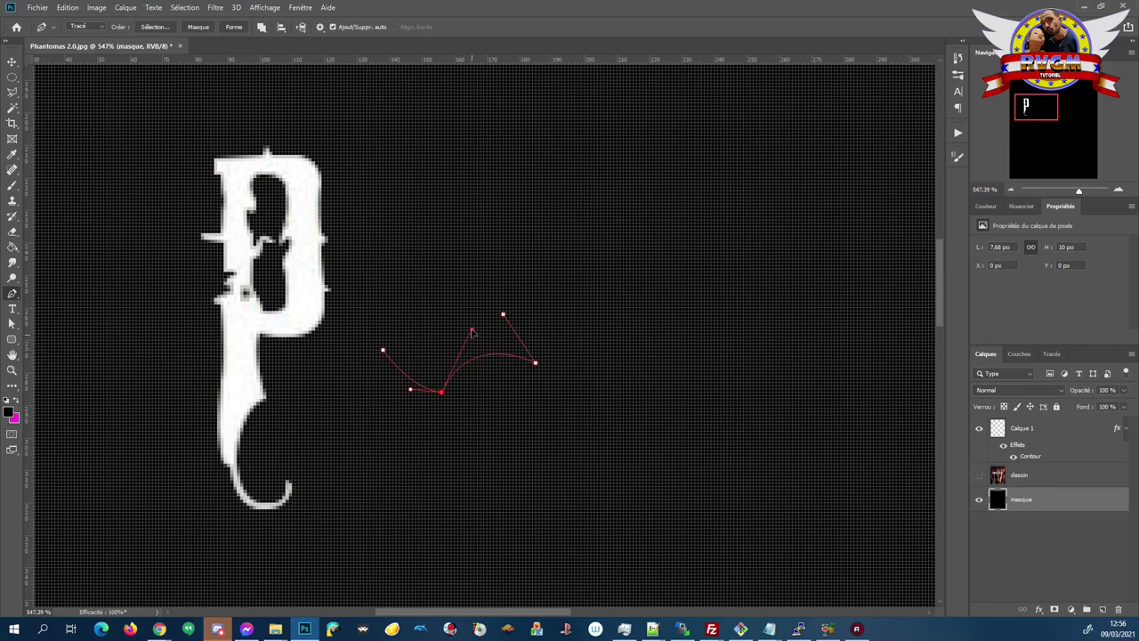
{"action": "mouse_move", "coordinate": [411, 393]}
{"action": "left_mouse_down"}
{"action": "mouse_move", "coordinate": [407, 474]}
{"action": "mouse_move", "coordinate": [383, 463]}
{"action": "left_mouse_up"}
{"action": "left_click_drag", "start_coordinate": [502, 315], "coordinate": [561, 331]}
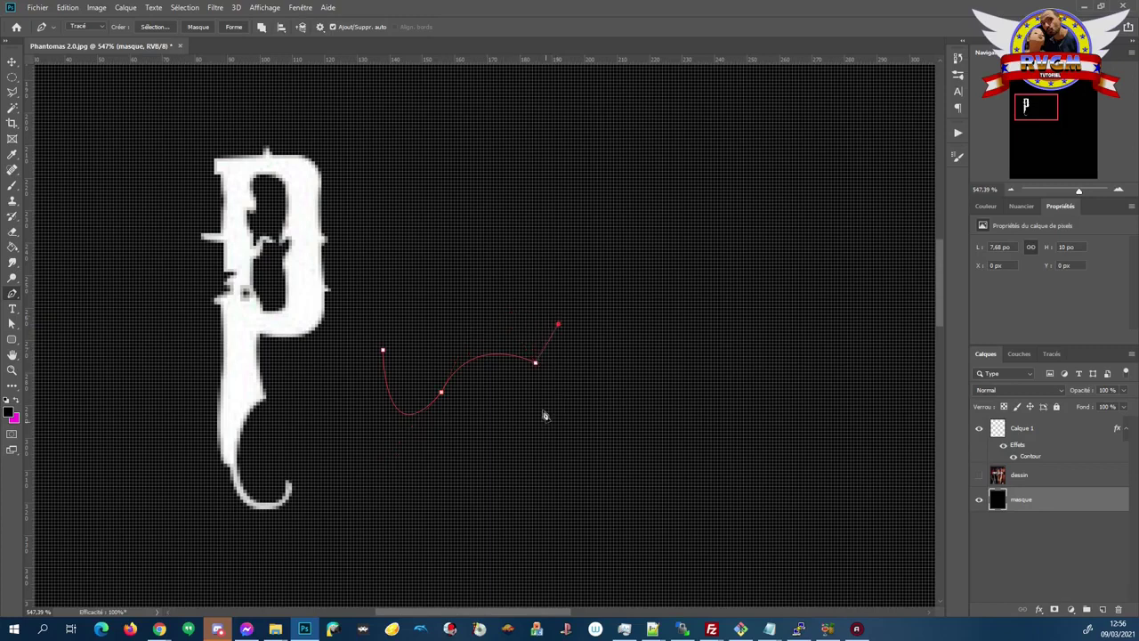
Extend the outline with corner anchors along the bottom, then show the Paths list
{"action": "left_click", "coordinate": [535, 364]}
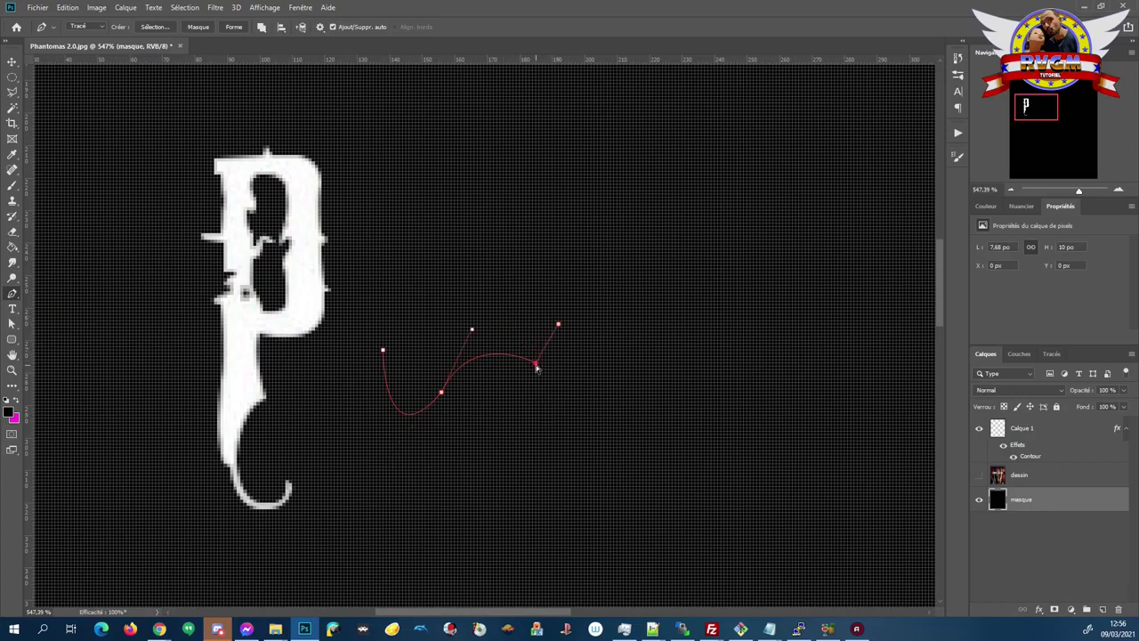
{"action": "left_click", "coordinate": [601, 411]}
{"action": "left_click", "coordinate": [535, 461]}
{"action": "left_click", "coordinate": [408, 490]}
{"action": "left_click", "coordinate": [348, 419]}
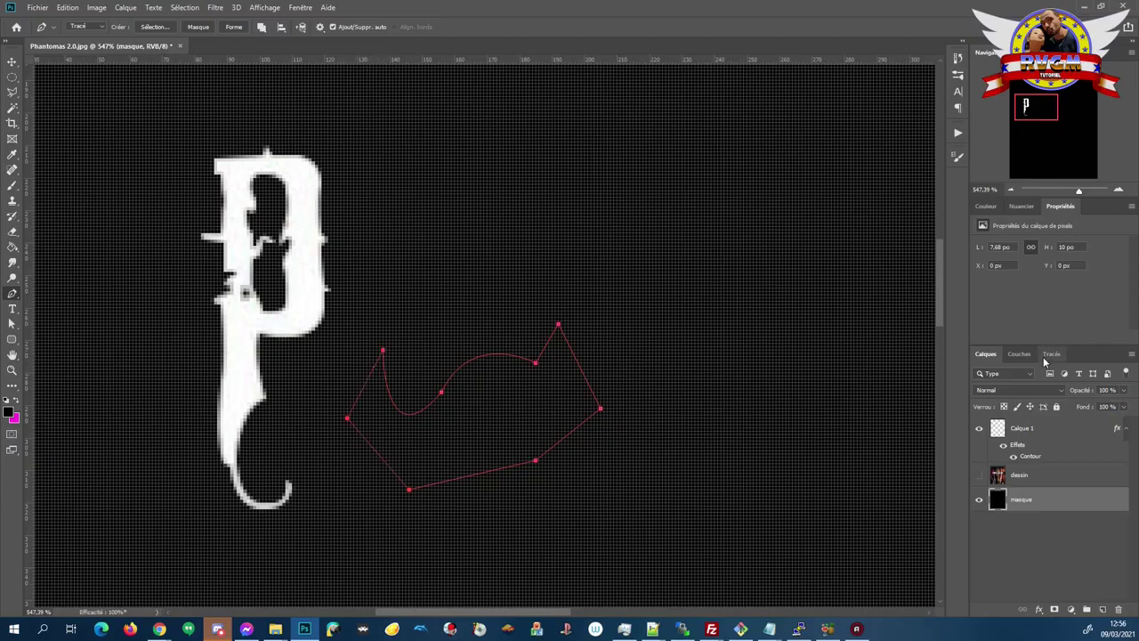
{"action": "left_click", "coordinate": [1050, 354]}
{"action": "right_click", "coordinate": [1033, 383]}
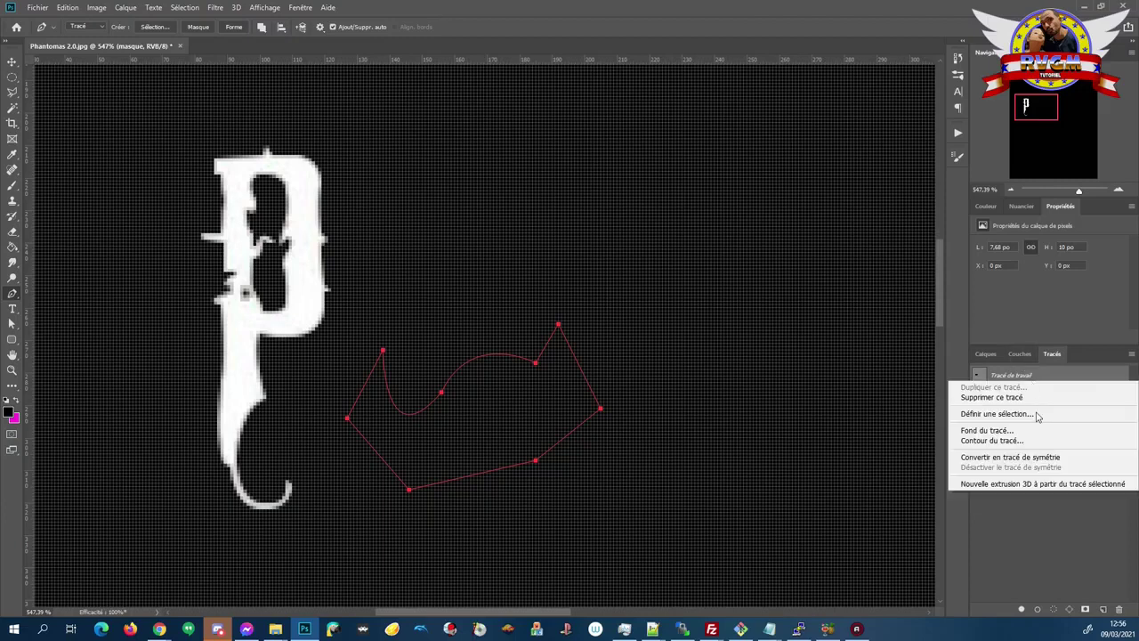
{"action": "left_click", "coordinate": [1037, 415]}
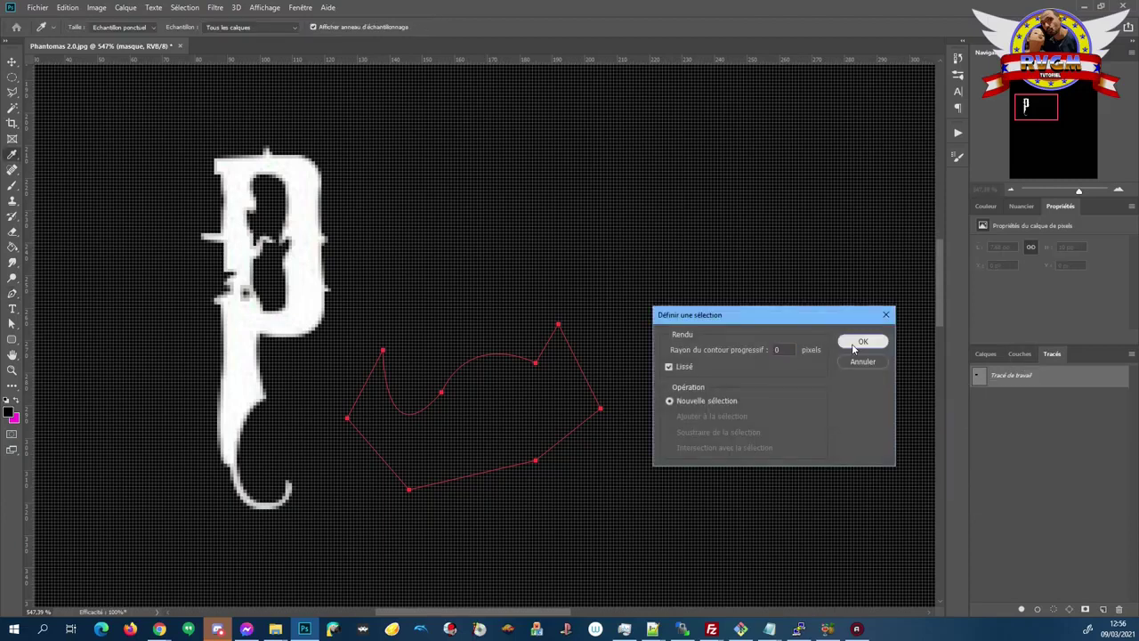
{"action": "left_click", "coordinate": [859, 344]}
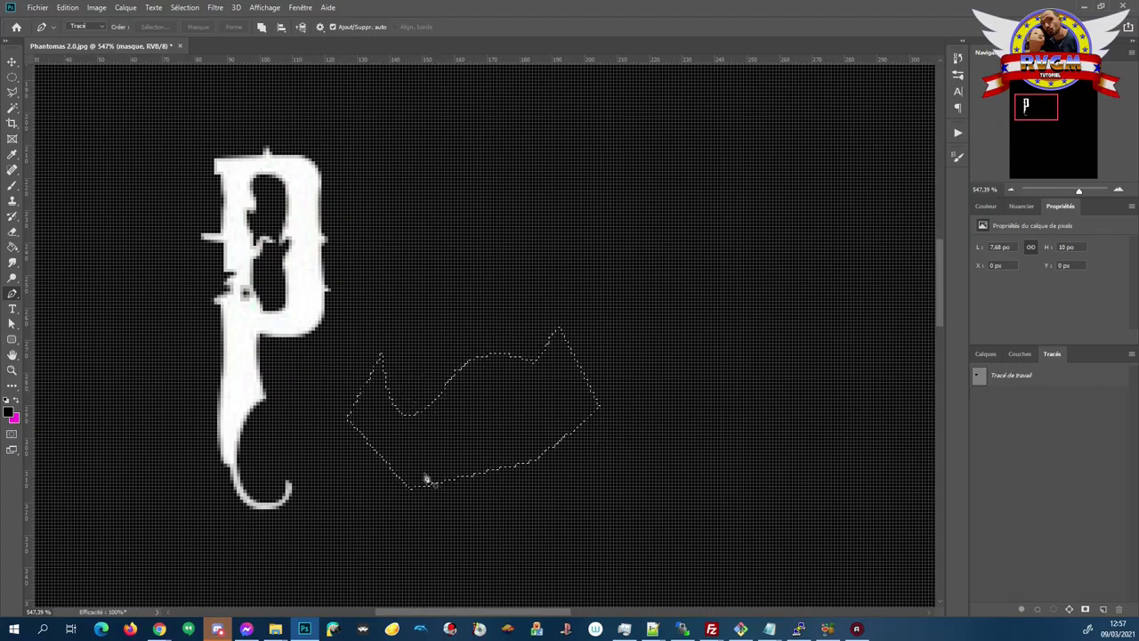
{"action": "key", "text": "ctrl+z"}
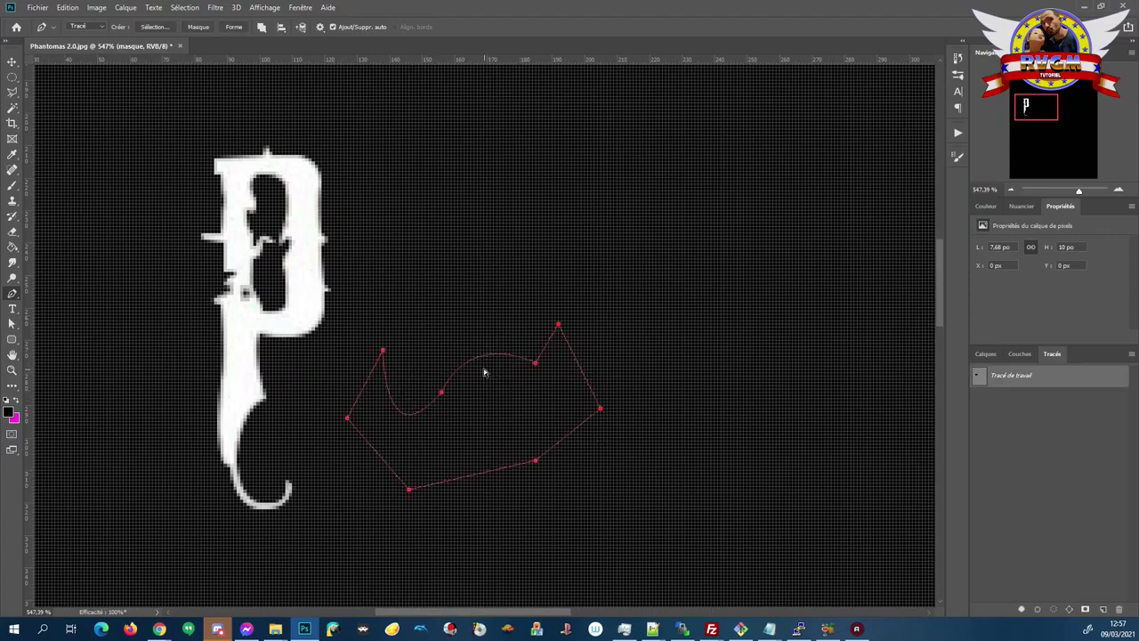